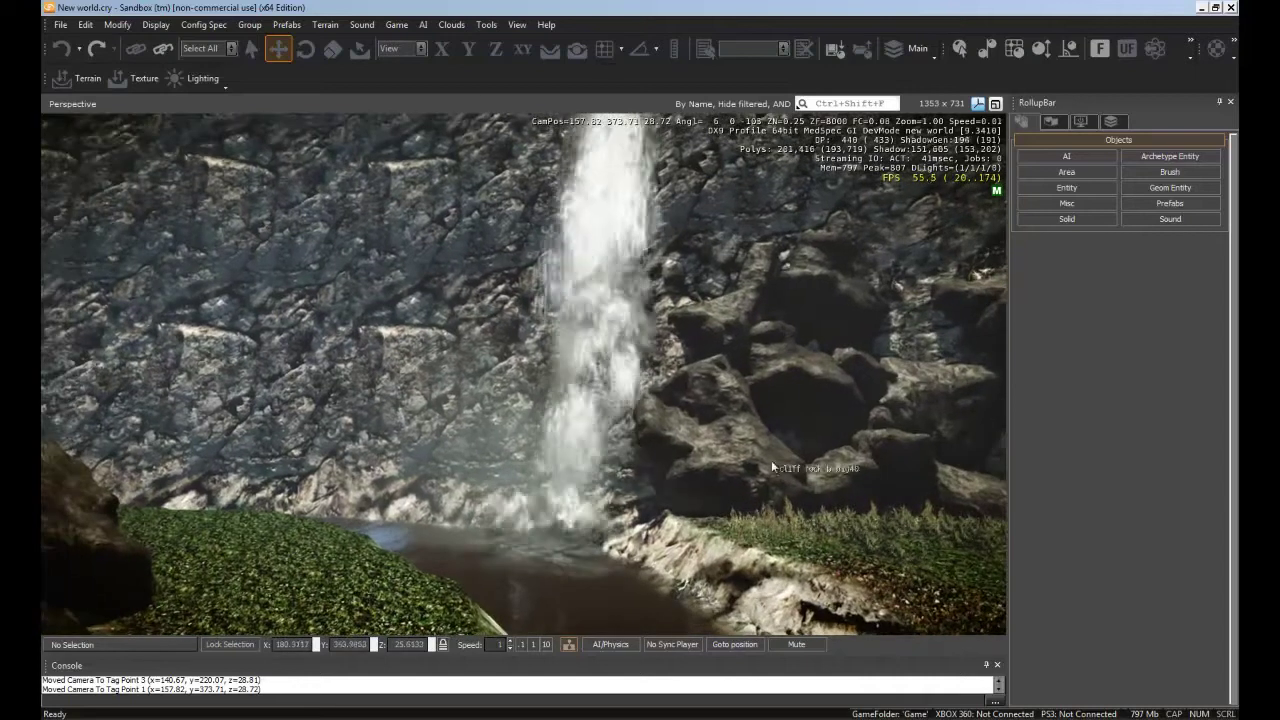
# - Examine the existing waterfall up close and the particle entities placed at its base
pyautogui.moveTo(678, 502); pyautogui.dragTo(677, 510, button='right')
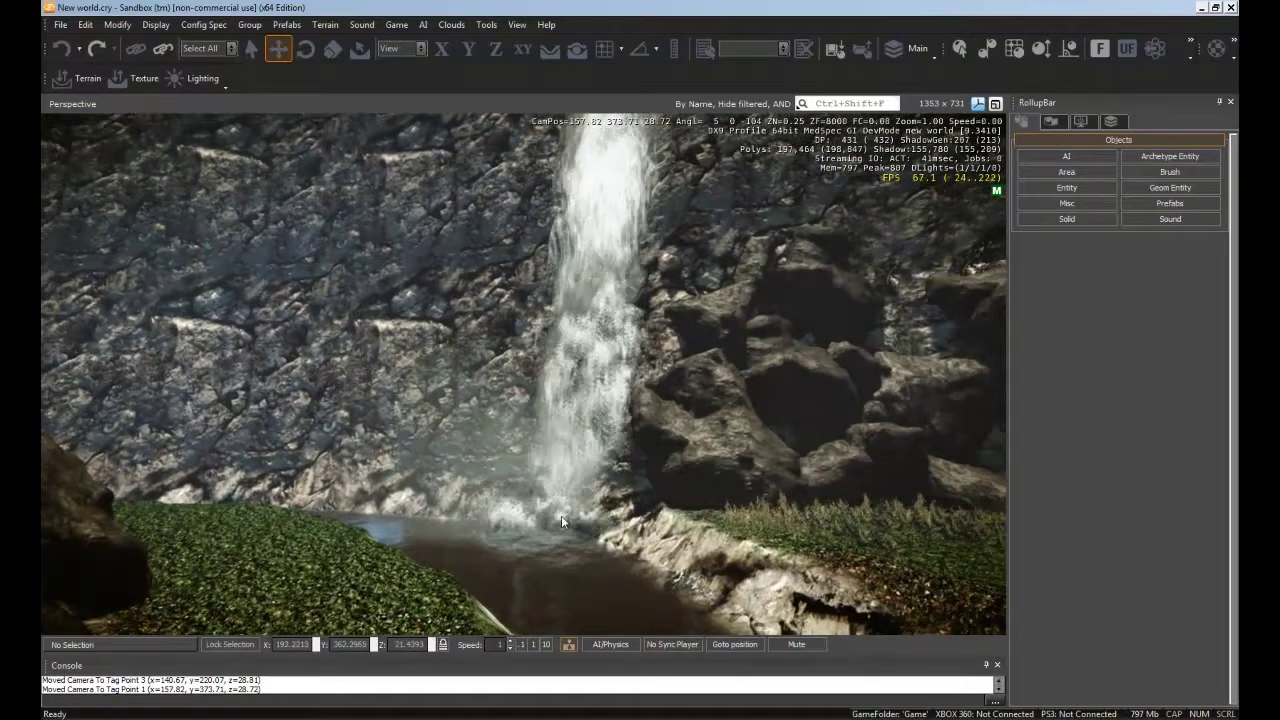
pyautogui.moveTo(561, 515); pyautogui.dragTo(536, 487, button='right')
pyautogui.press('w')
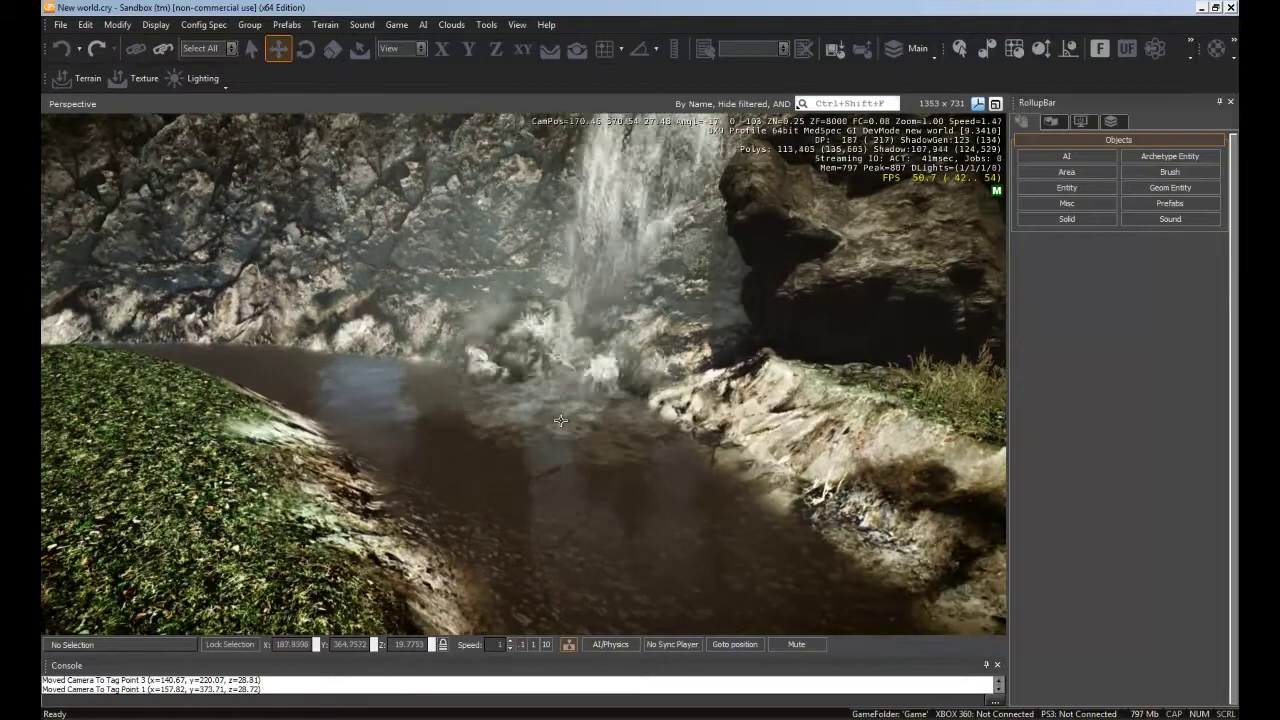
pyautogui.press('s')
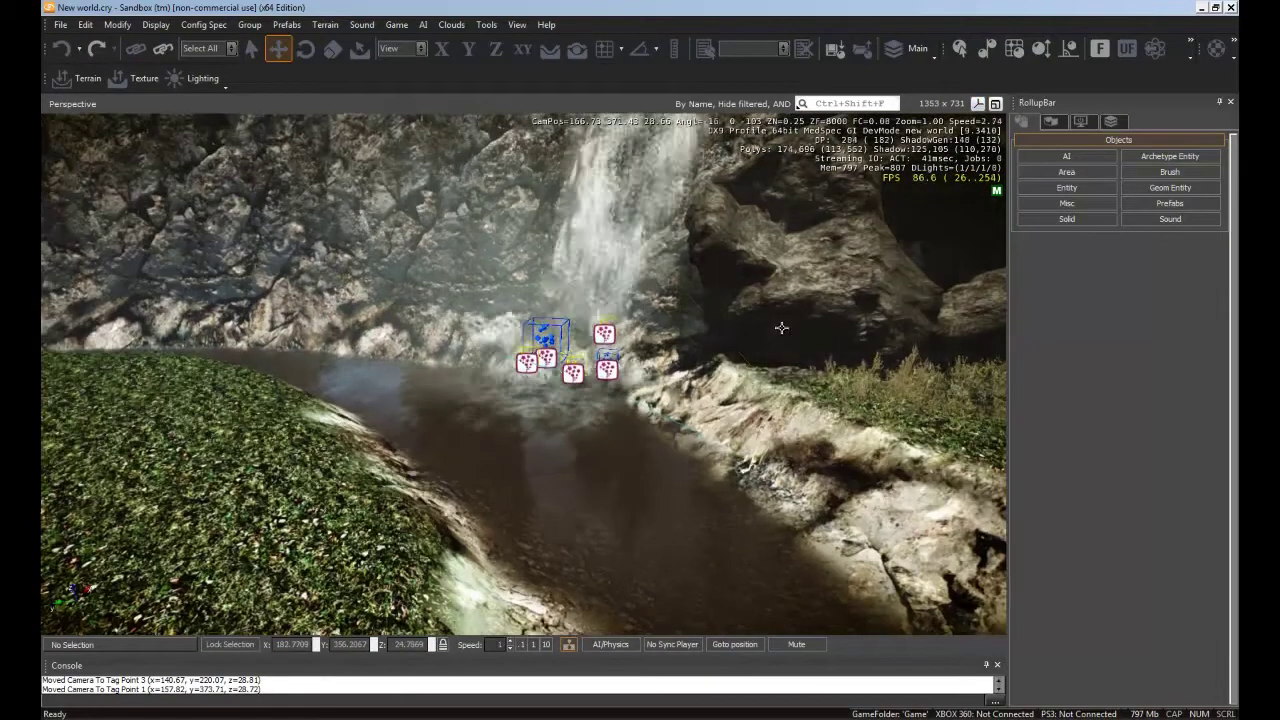
pyautogui.moveTo(780, 326); pyautogui.dragTo(784, 318, button='right')
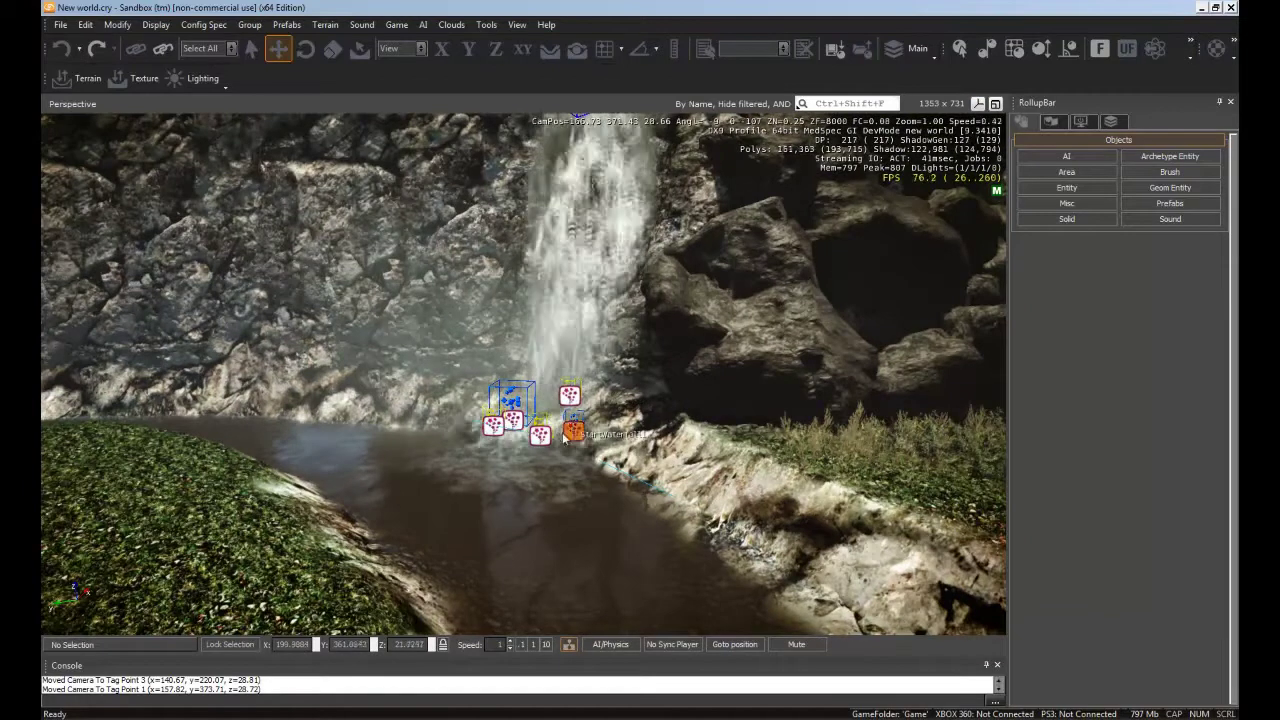
pyautogui.moveTo(575, 415); pyautogui.dragTo(632, 408, button='right')
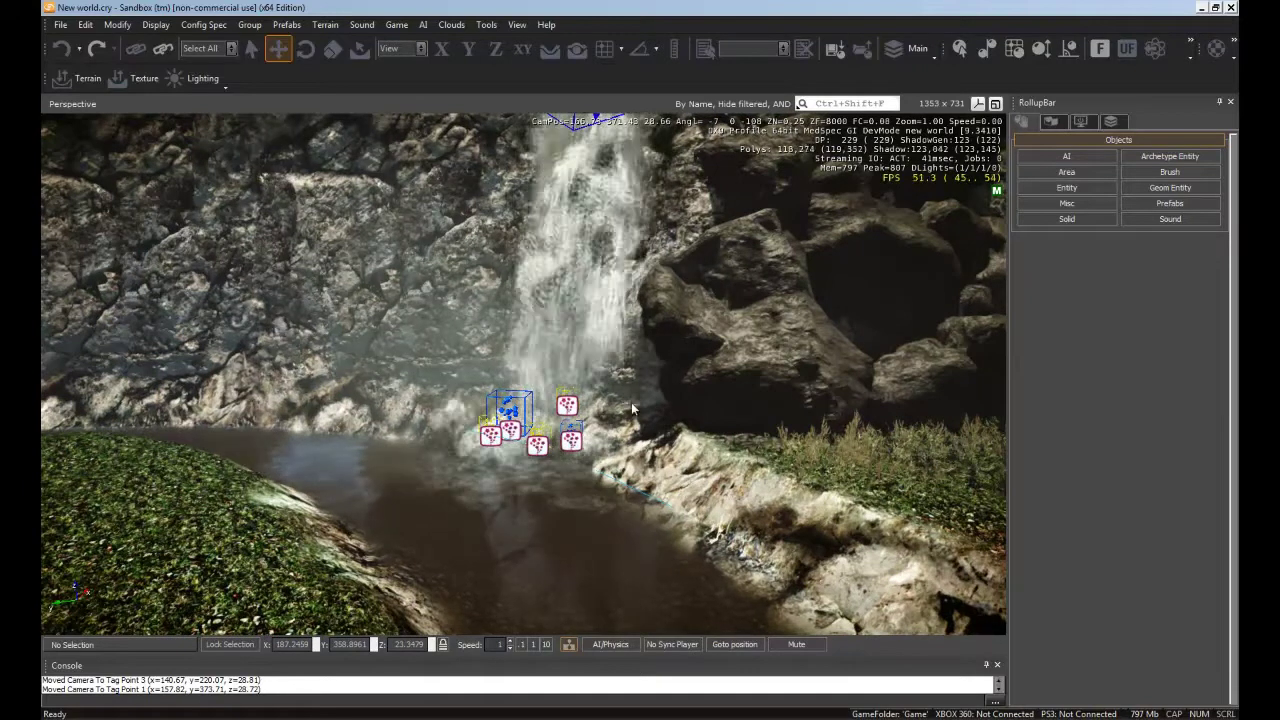
# - Go to camera tag point 3 and examine the smoke and fire particle effects on the wrecked train
pyautogui.hotkey('shift', 'F3')
pyautogui.moveTo(648, 437); pyautogui.dragTo(724, 396, button='right')
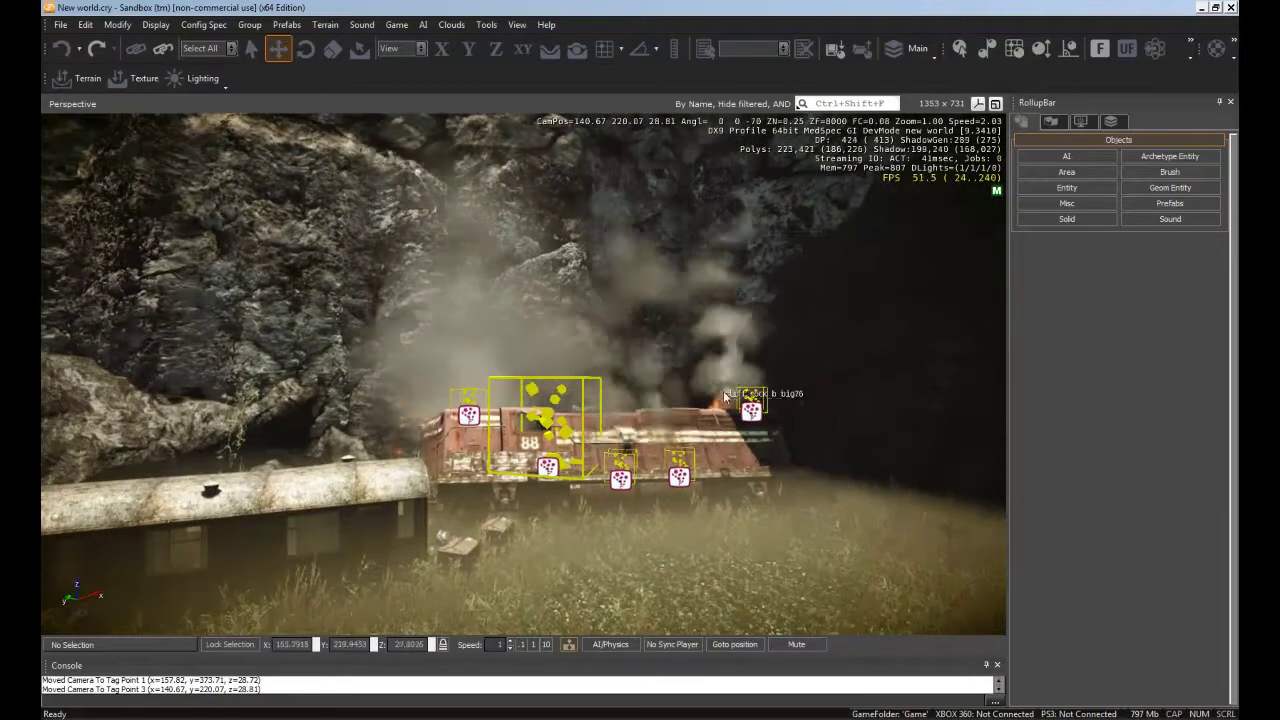
pyautogui.moveTo(504, 459); pyautogui.dragTo(528, 460, button='right')
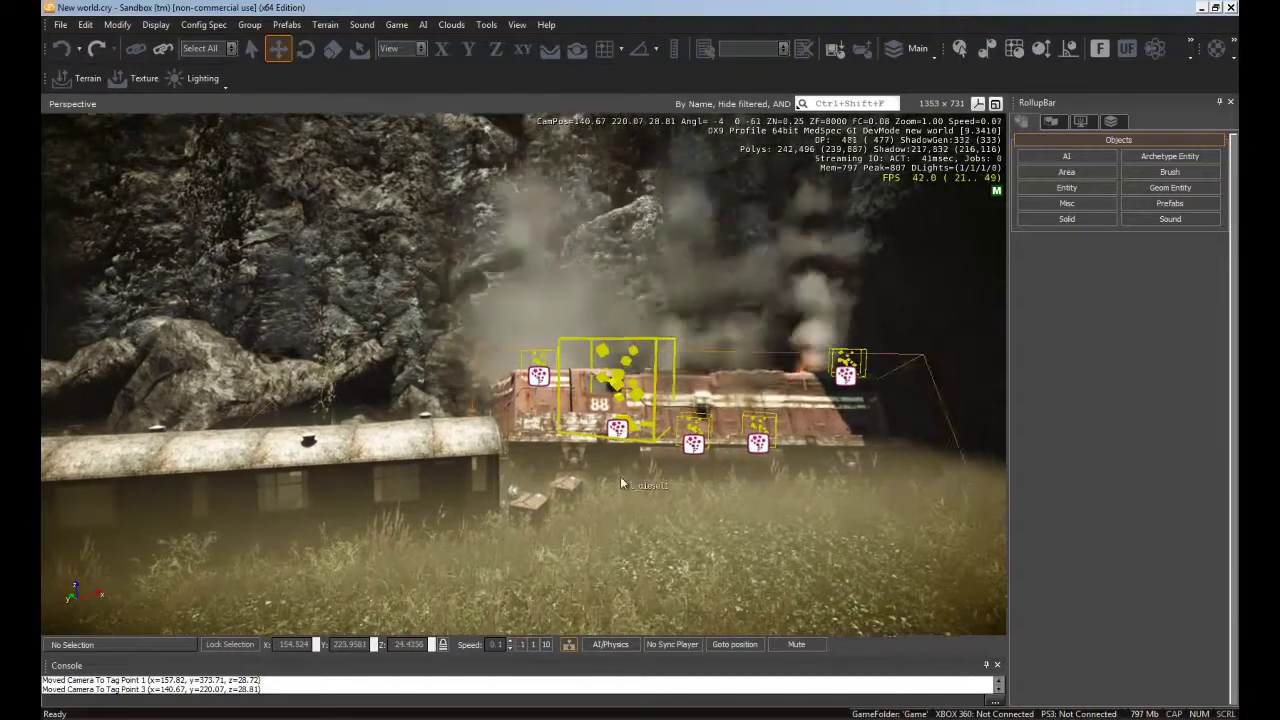
pyautogui.press('w')
pyautogui.moveTo(620, 476); pyautogui.dragTo(618, 478, button='right')
pyautogui.press('d')
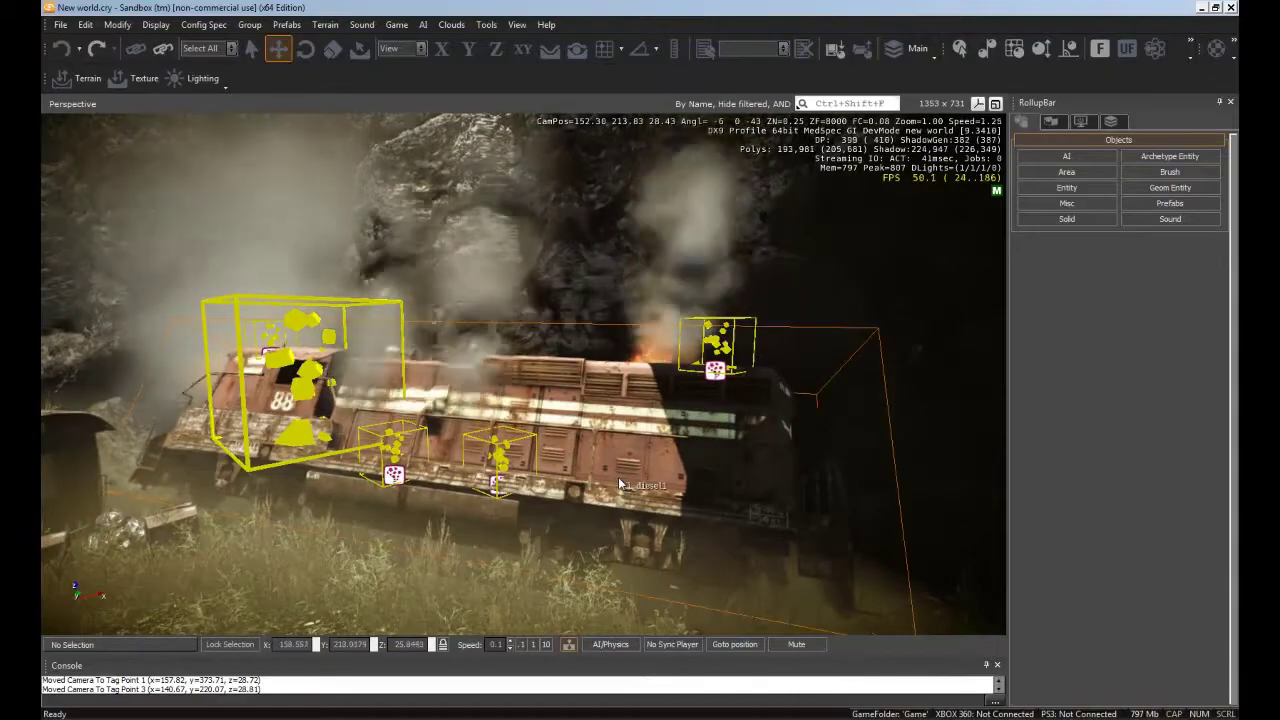
# - Go to camera tag point 2 and place a ParticleEffect entity on the rock wall at the pool's edge
pyautogui.hotkey('shift', 'F2')
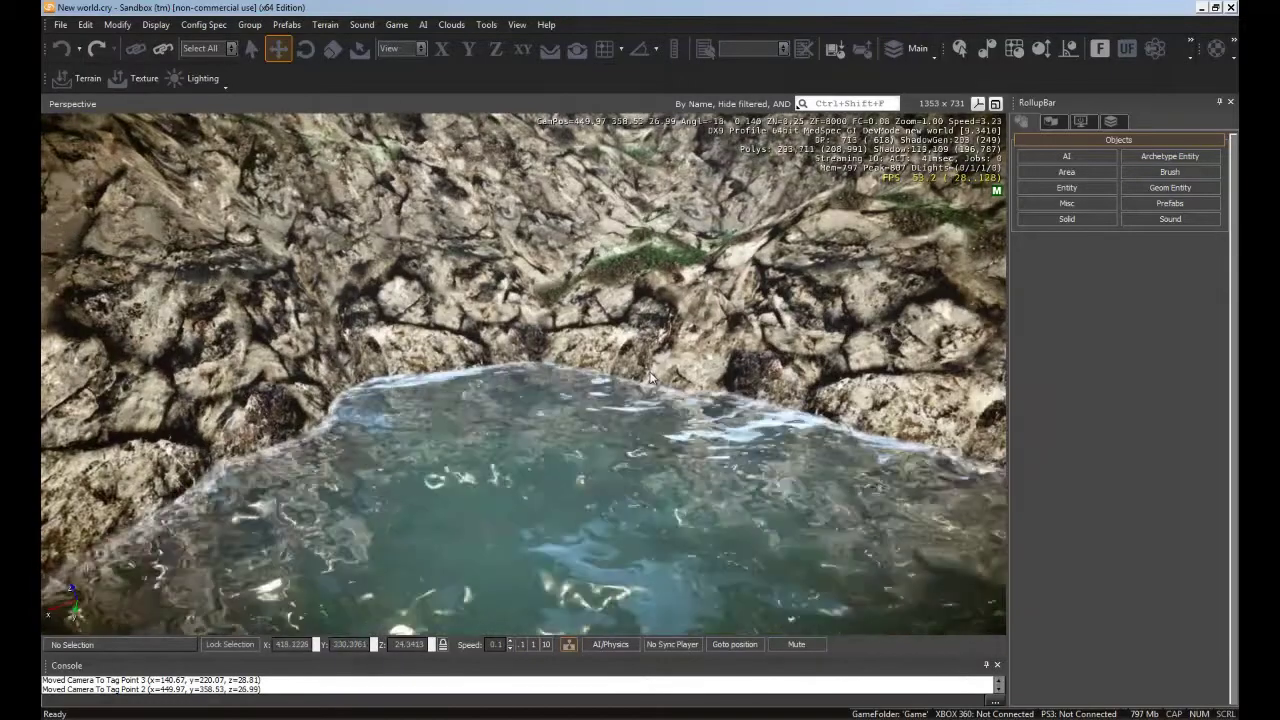
pyautogui.moveTo(651, 378); pyautogui.dragTo(650, 370, button='right')
pyautogui.press('w')
pyautogui.press('s')
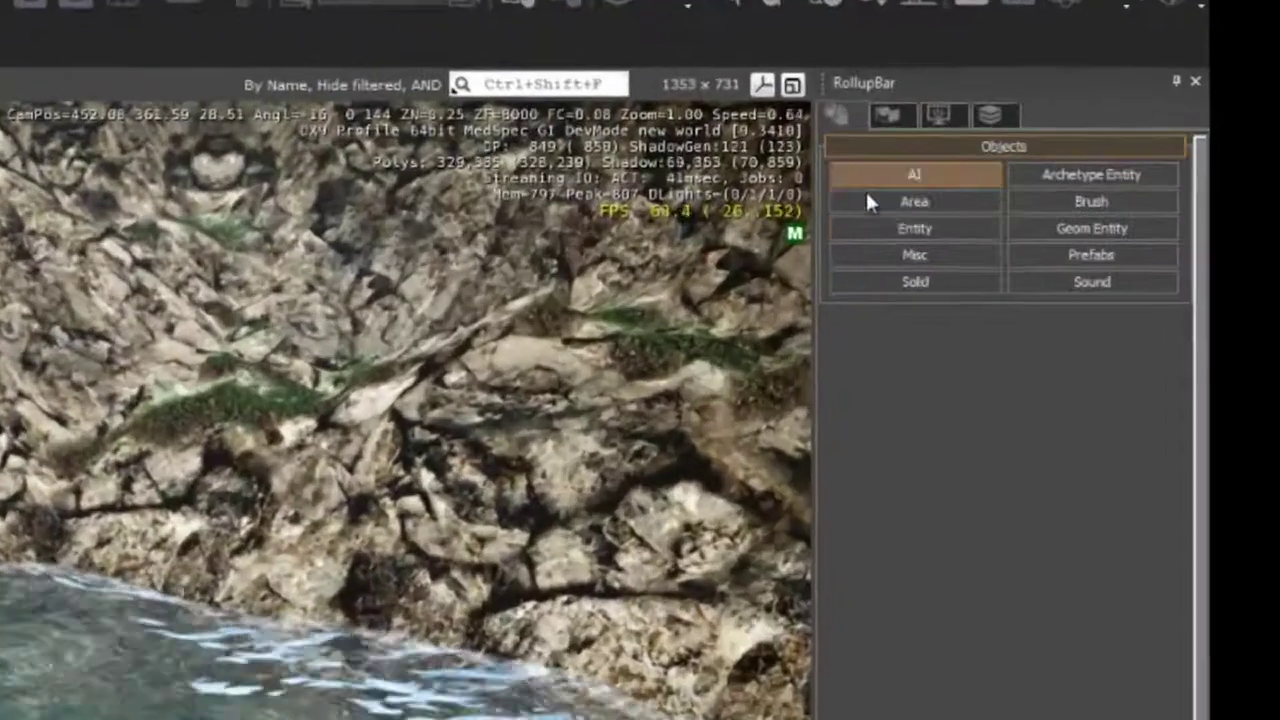
pyautogui.click(1058, 191)
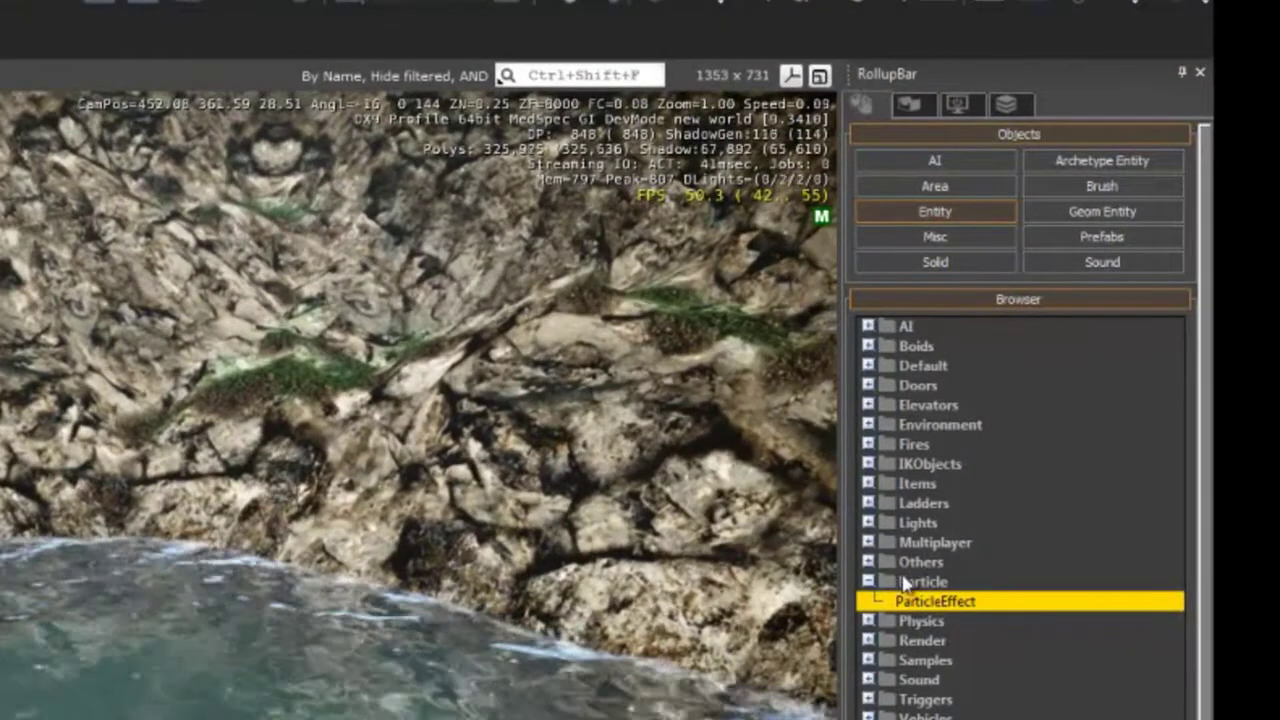
pyautogui.click(895, 637)
pyautogui.click(950, 606)
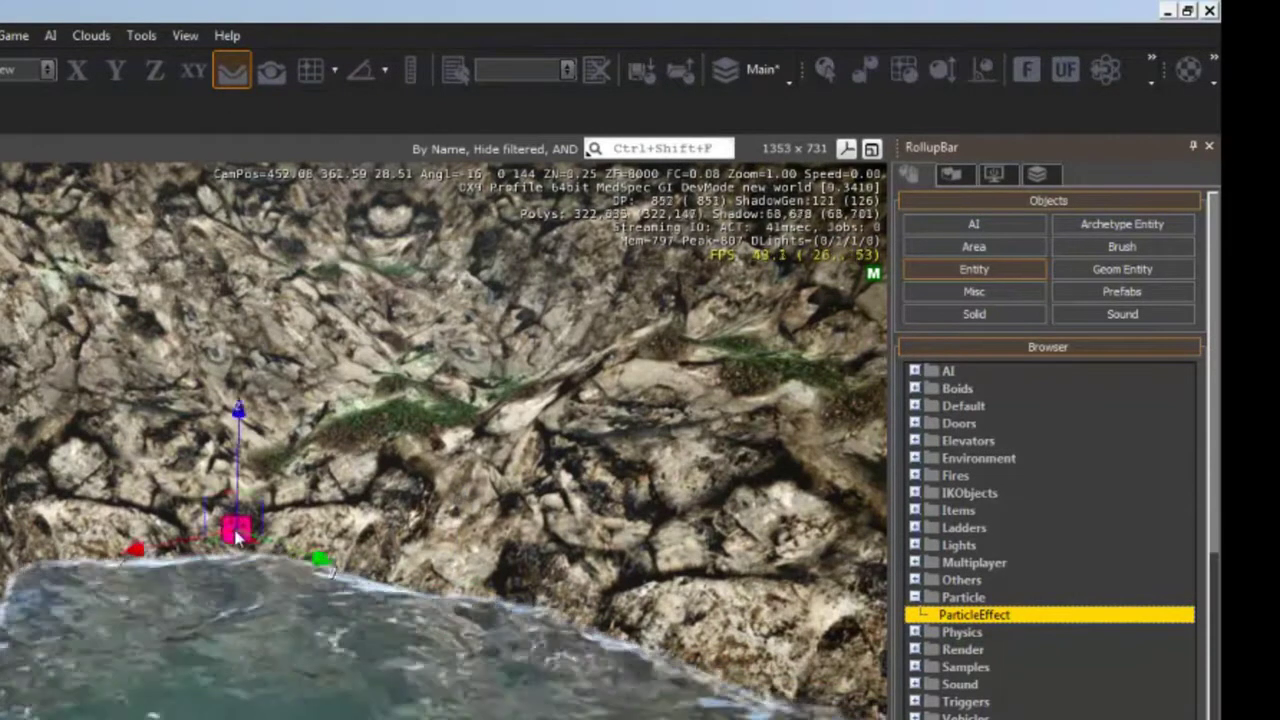
pyautogui.click(217, 521)
pyautogui.press('w')
pyautogui.moveTo(292, 560); pyautogui.dragTo(280, 525, button='right')
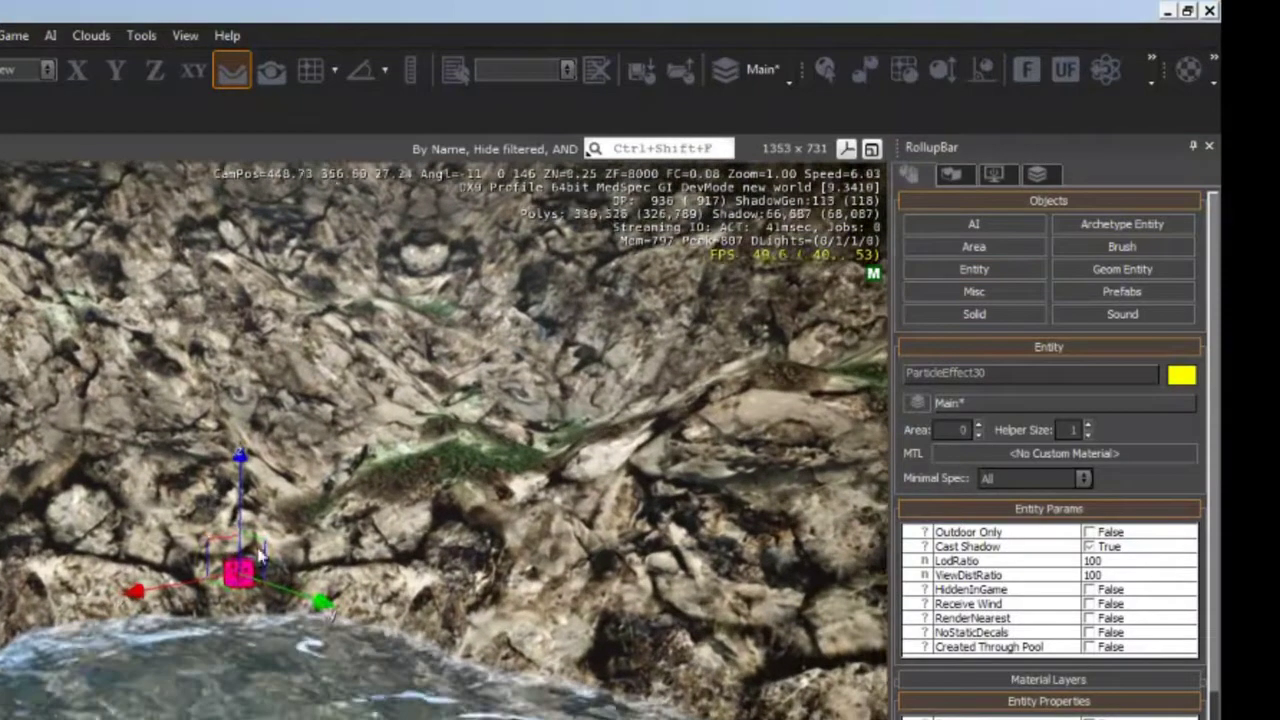
pyautogui.scroll(1, 565, 497)
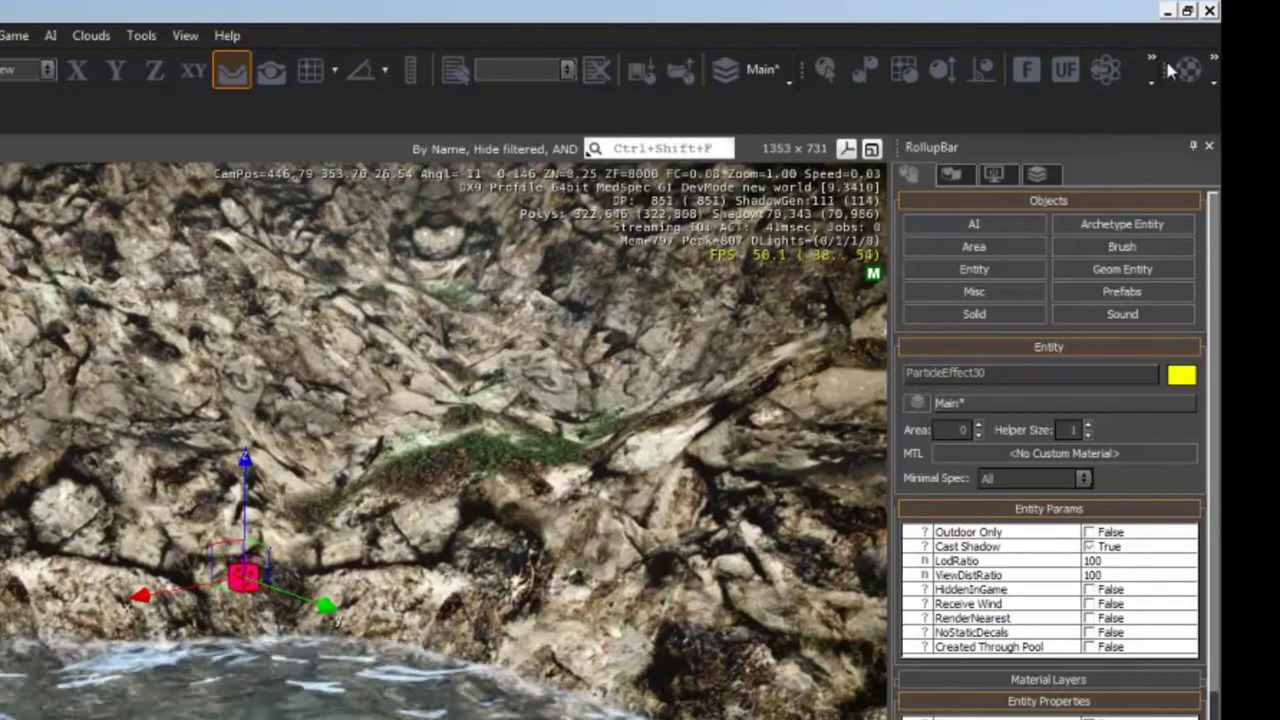
# - Open the particle section of the Database View and check which particle libraries are loaded
pyautogui.click(1158, 62)
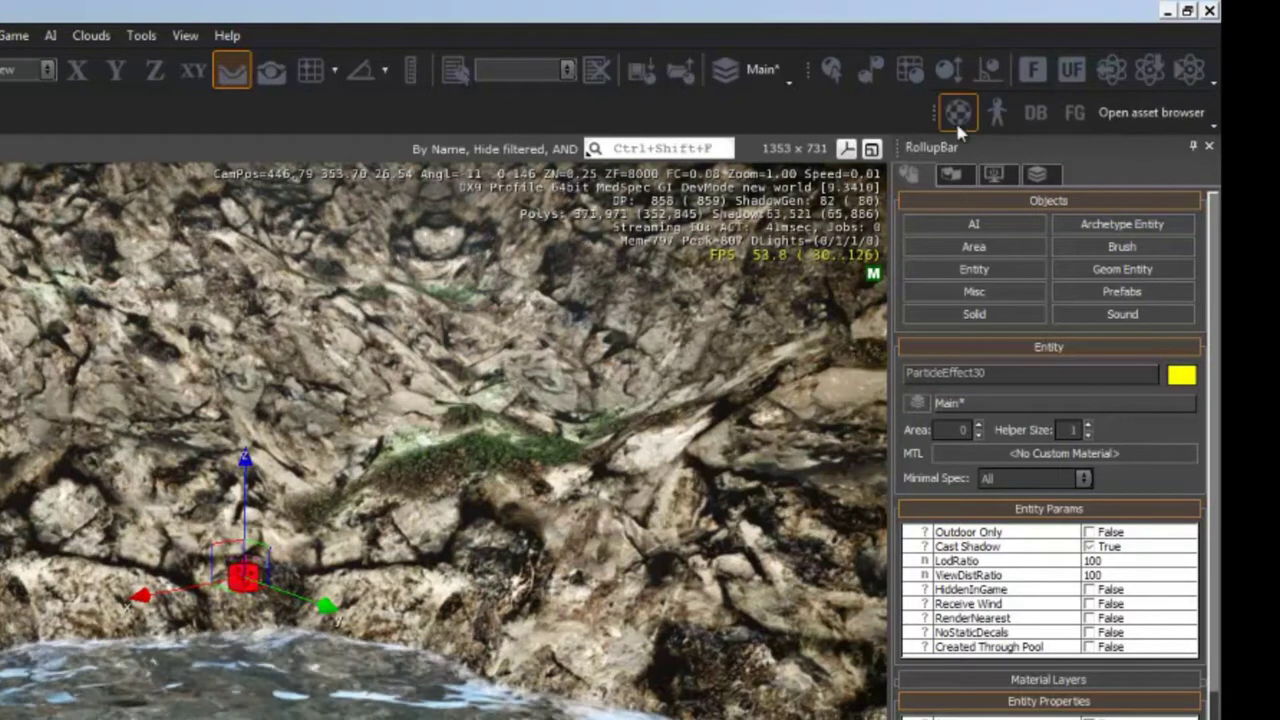
pyautogui.click(1035, 113)
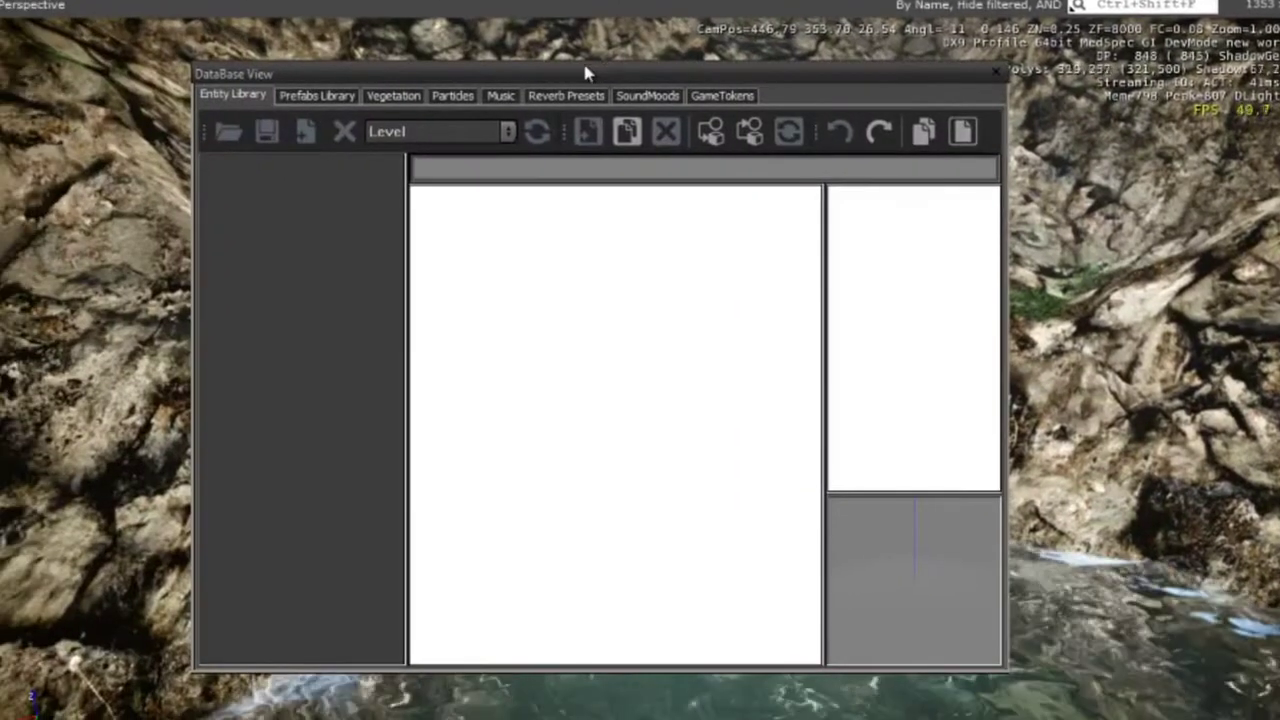
pyautogui.click(460, 100)
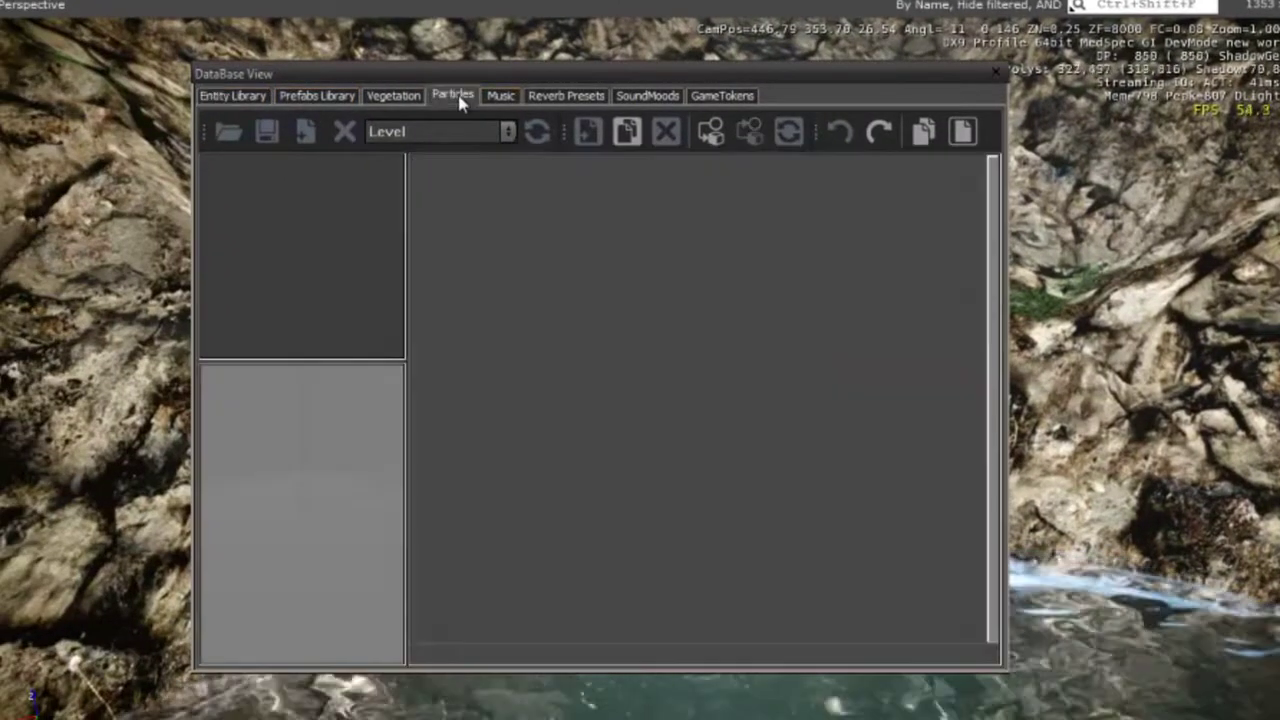
pyautogui.click(452, 127)
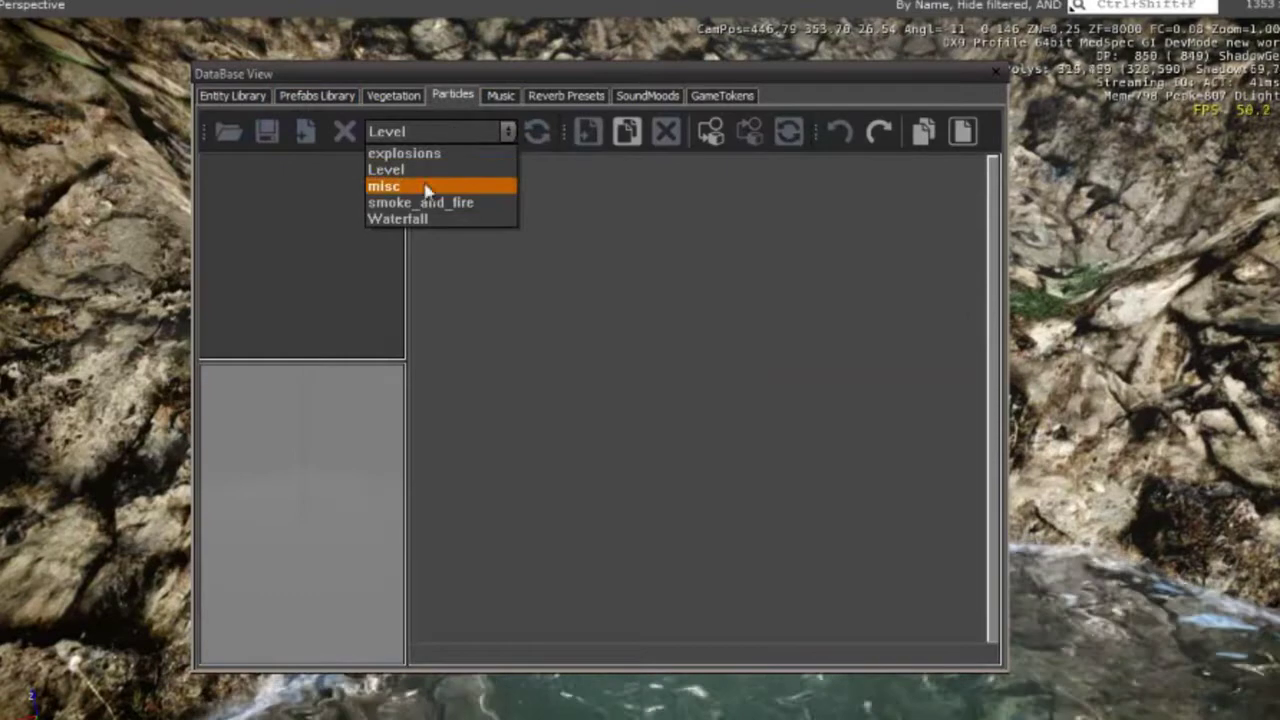
pyautogui.click(404, 133)
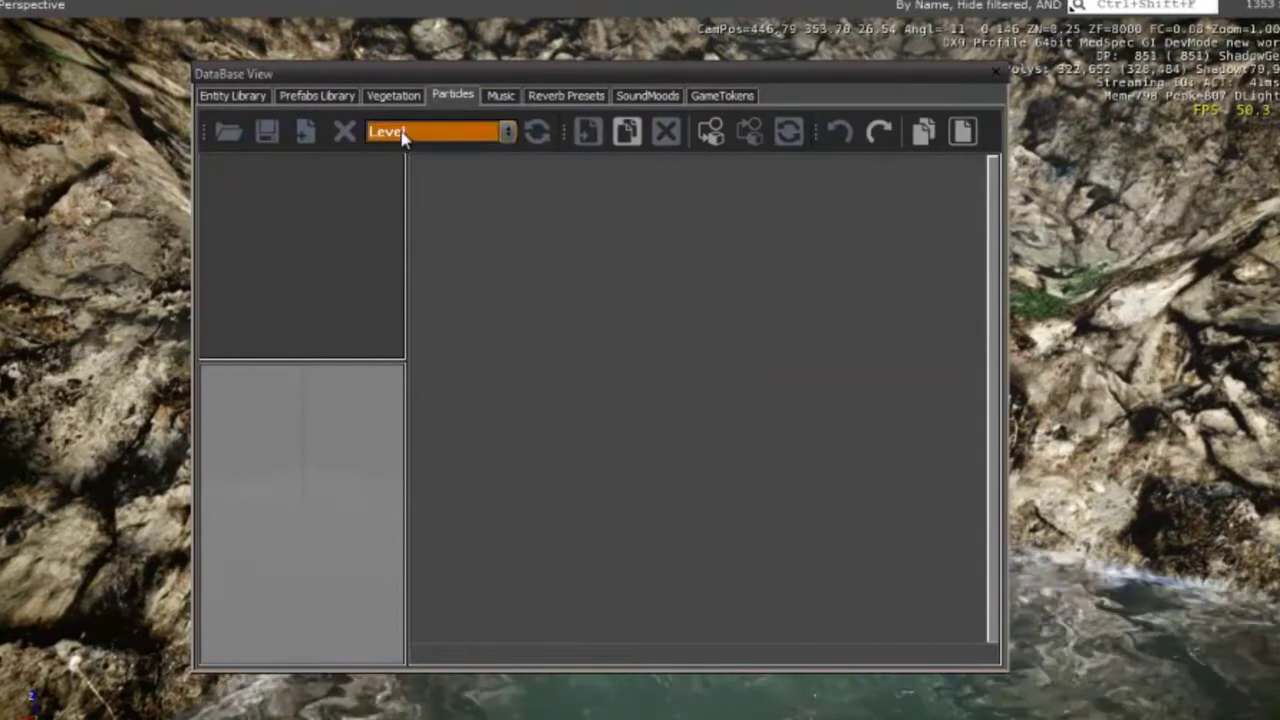
# - Try to load the particle library libs\particles\waterfall.xml
pyautogui.click(222, 135)
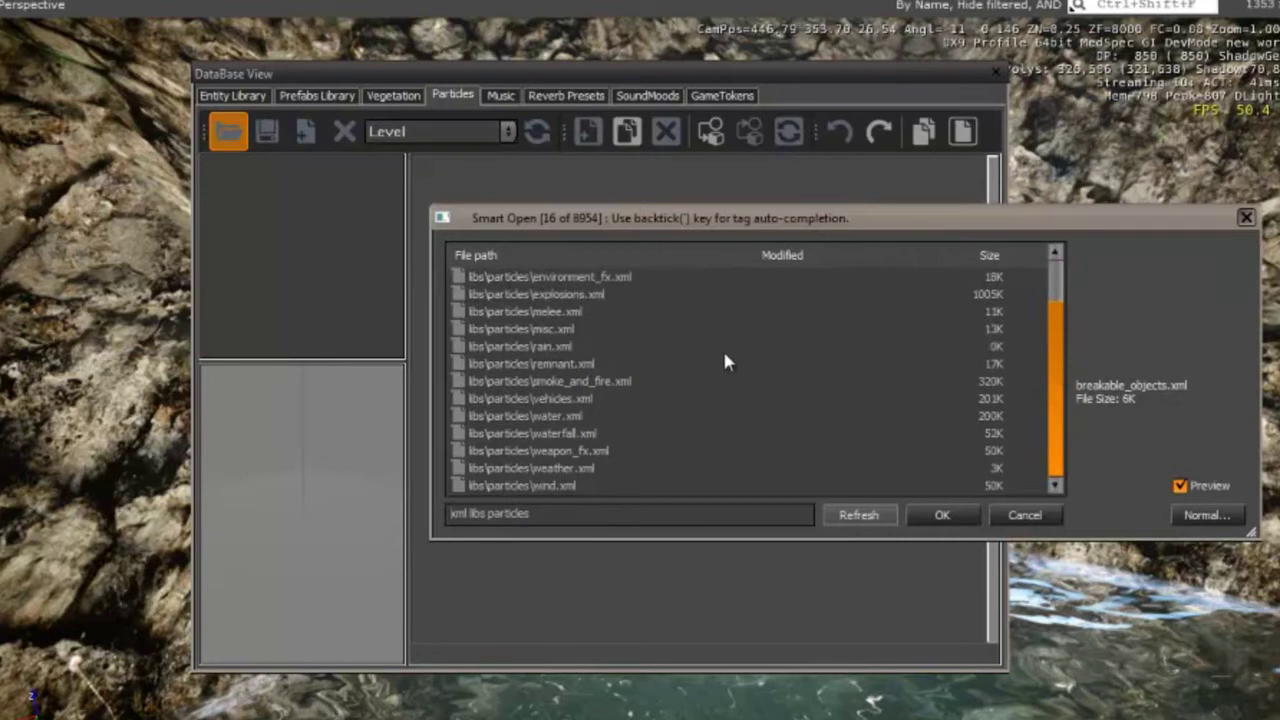
pyautogui.moveTo(1051, 318); pyautogui.dragTo(1055, 247)
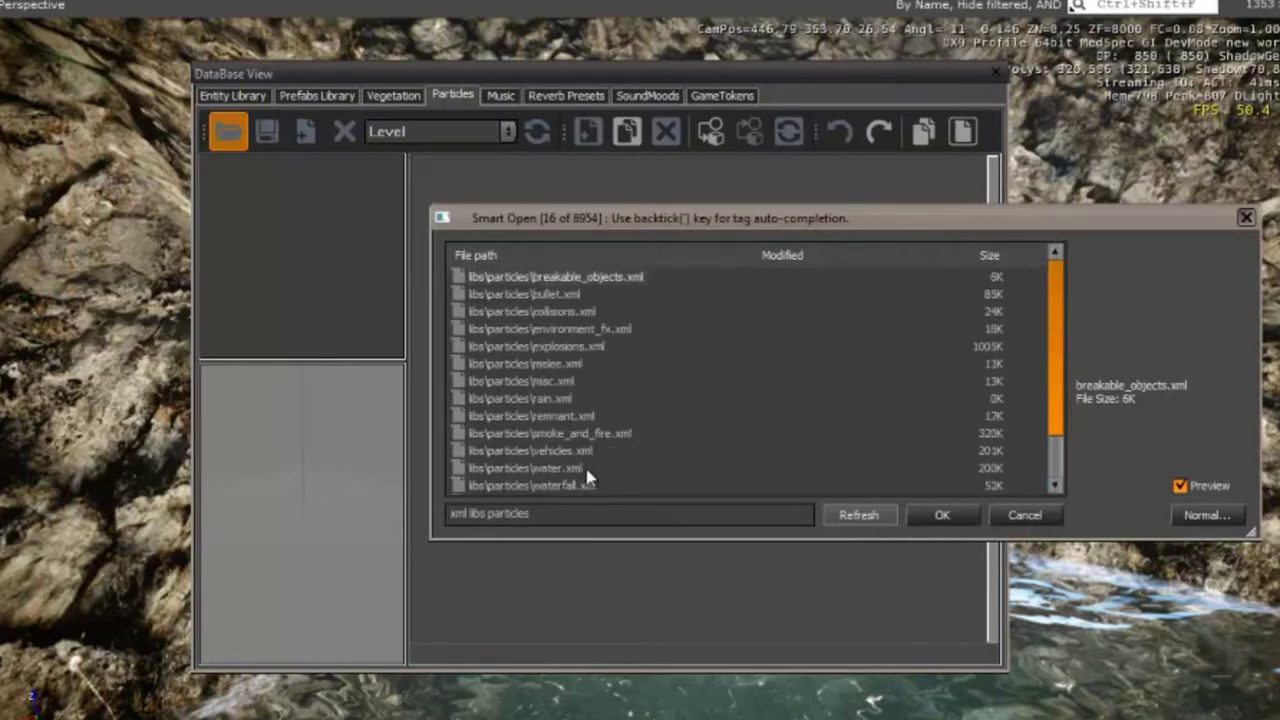
pyautogui.click(951, 515)
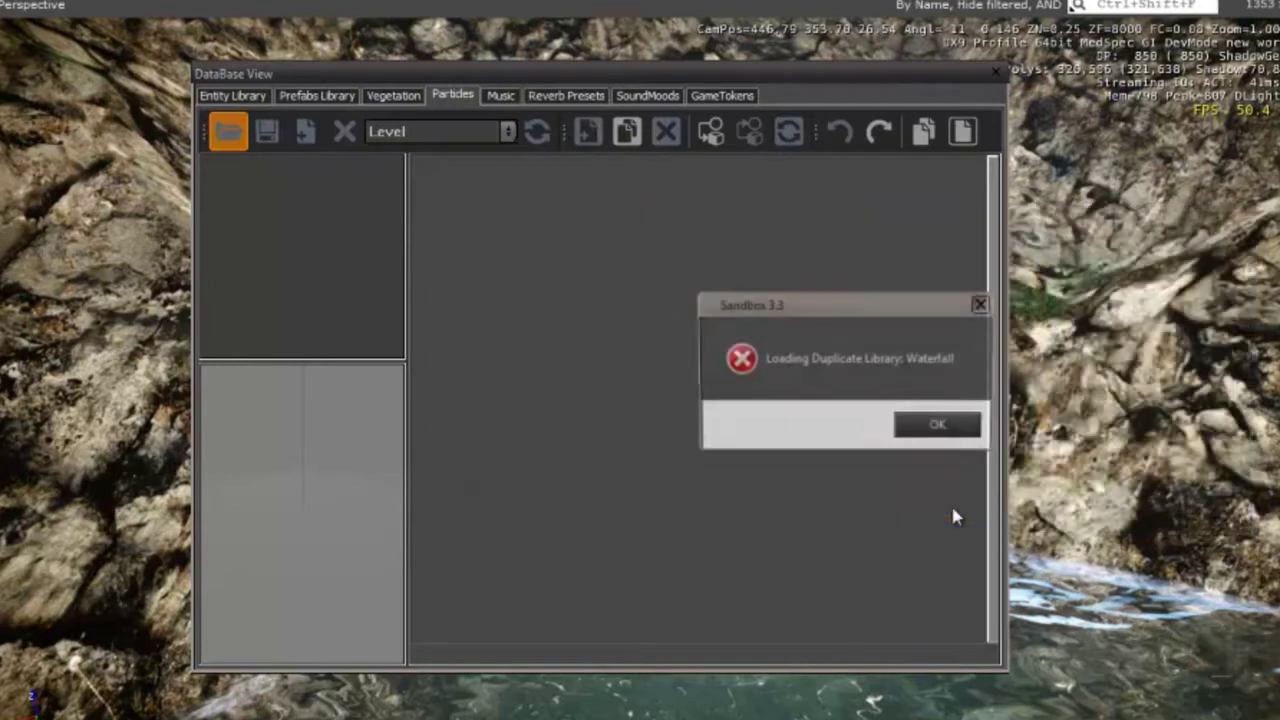
# - Switch to the Waterfall library and preview CXP_Waterfall effects such as rapids, small_wake, Splash, Splash_long and Splash_narrow
pyautogui.click(410, 130)
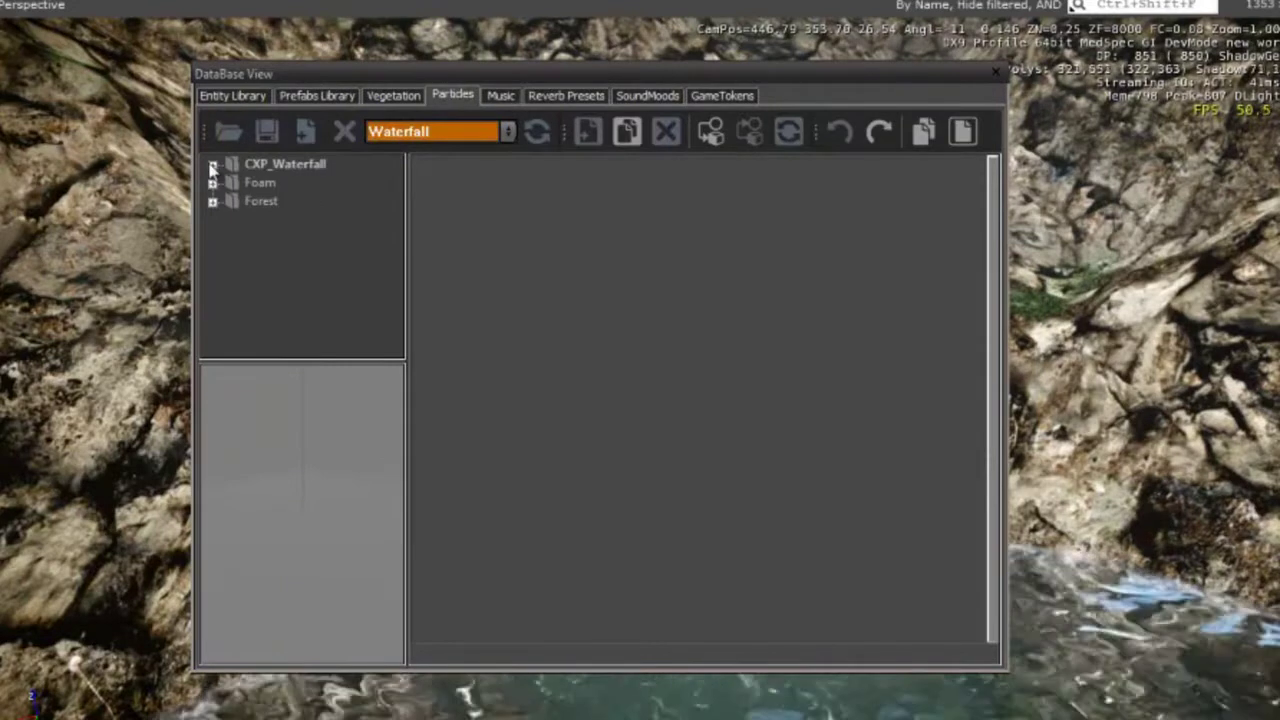
pyautogui.click(285, 188)
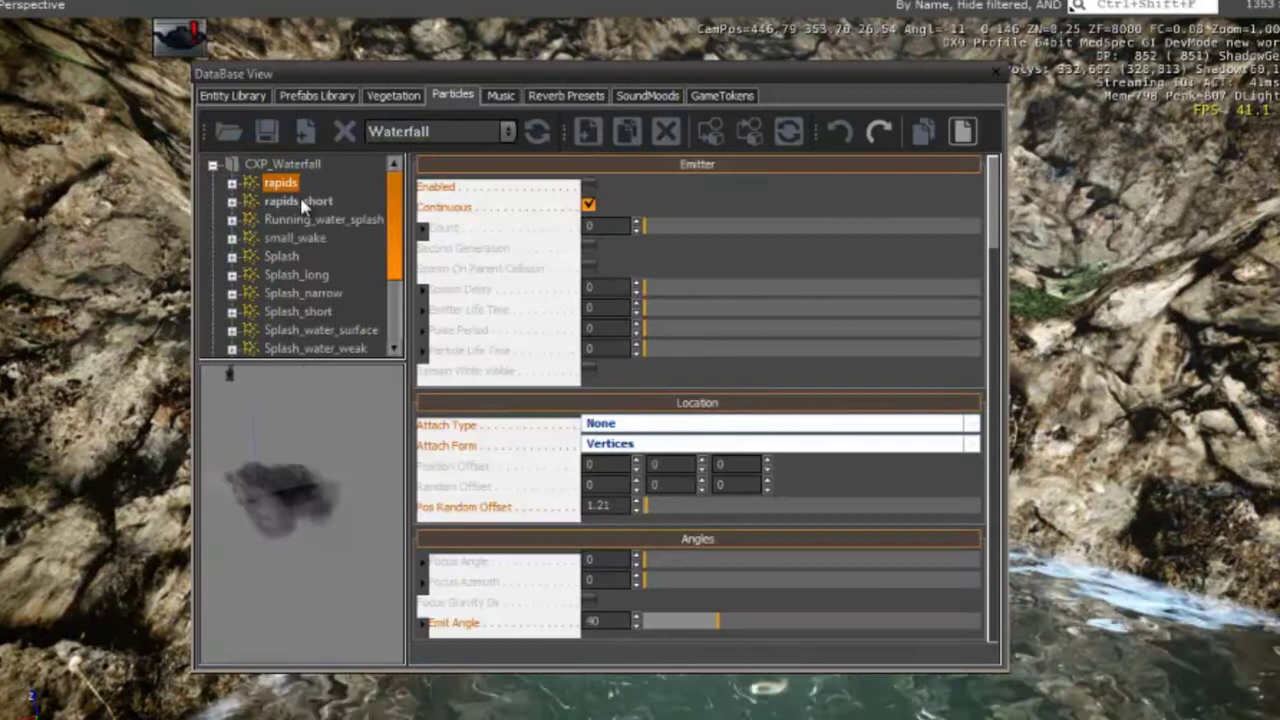
pyautogui.click(296, 238)
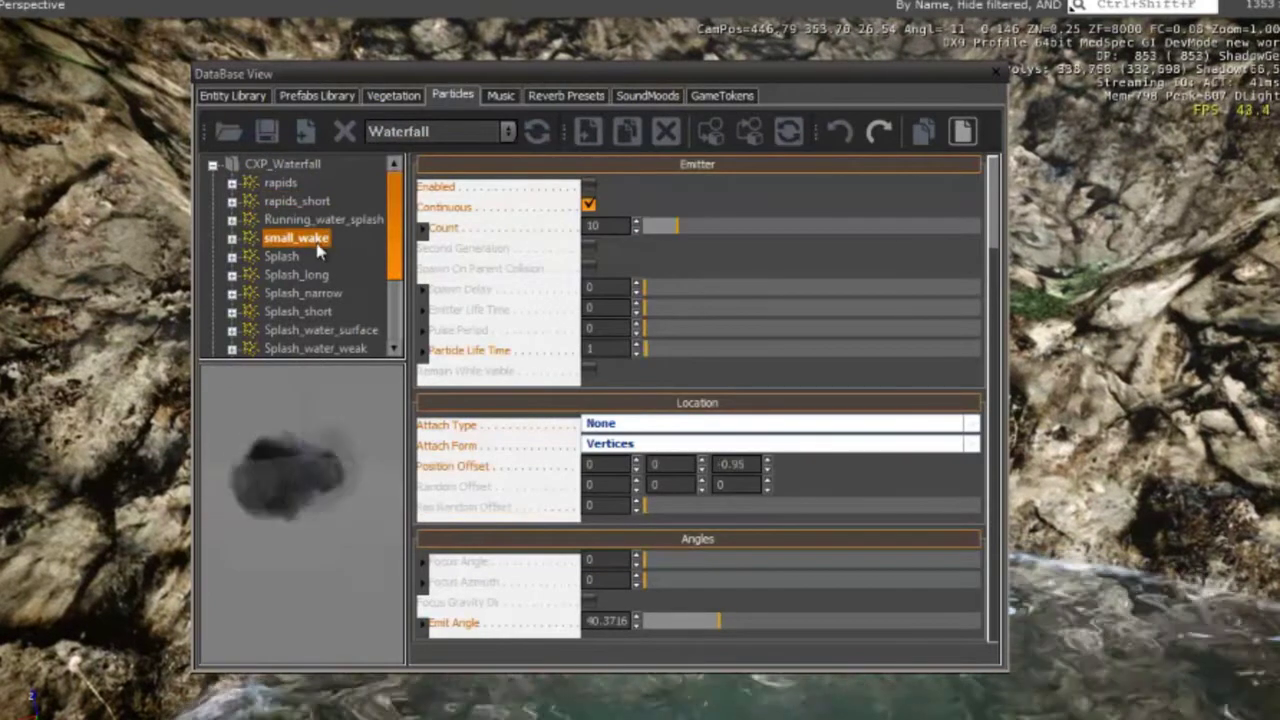
pyautogui.click(282, 257)
pyautogui.click(300, 275)
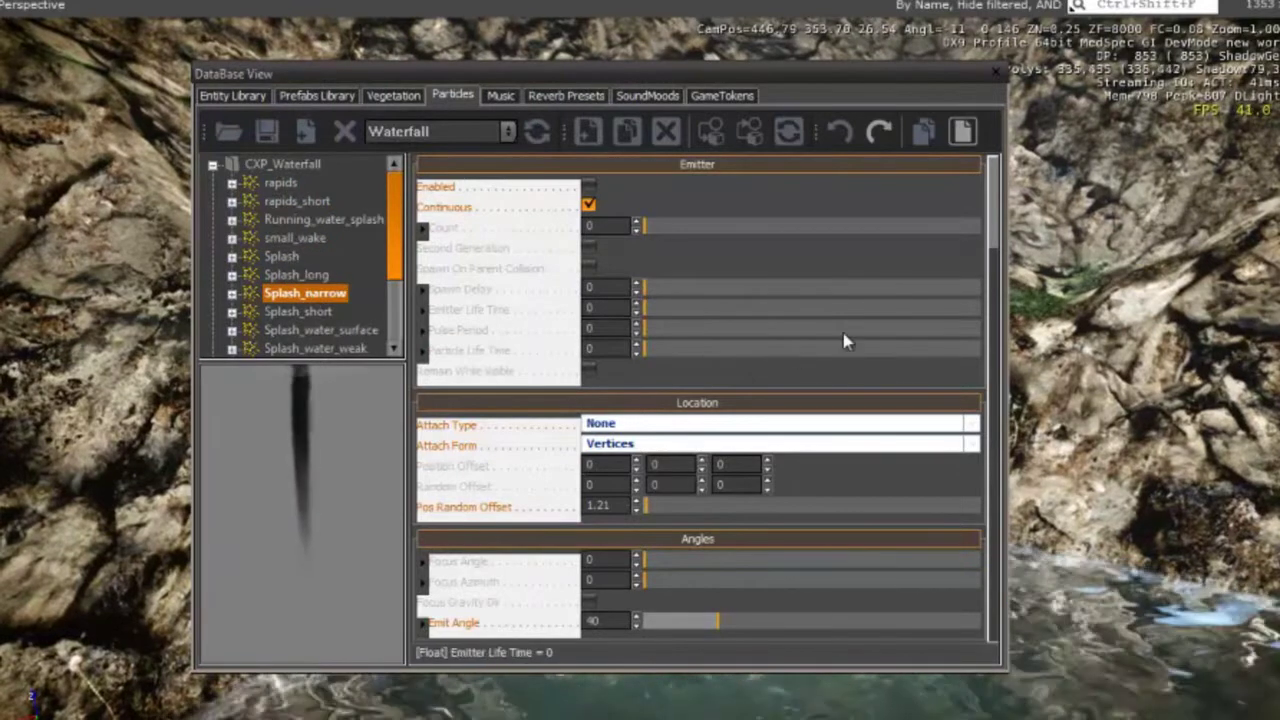
pyautogui.moveTo(997, 242); pyautogui.dragTo(990, 205)
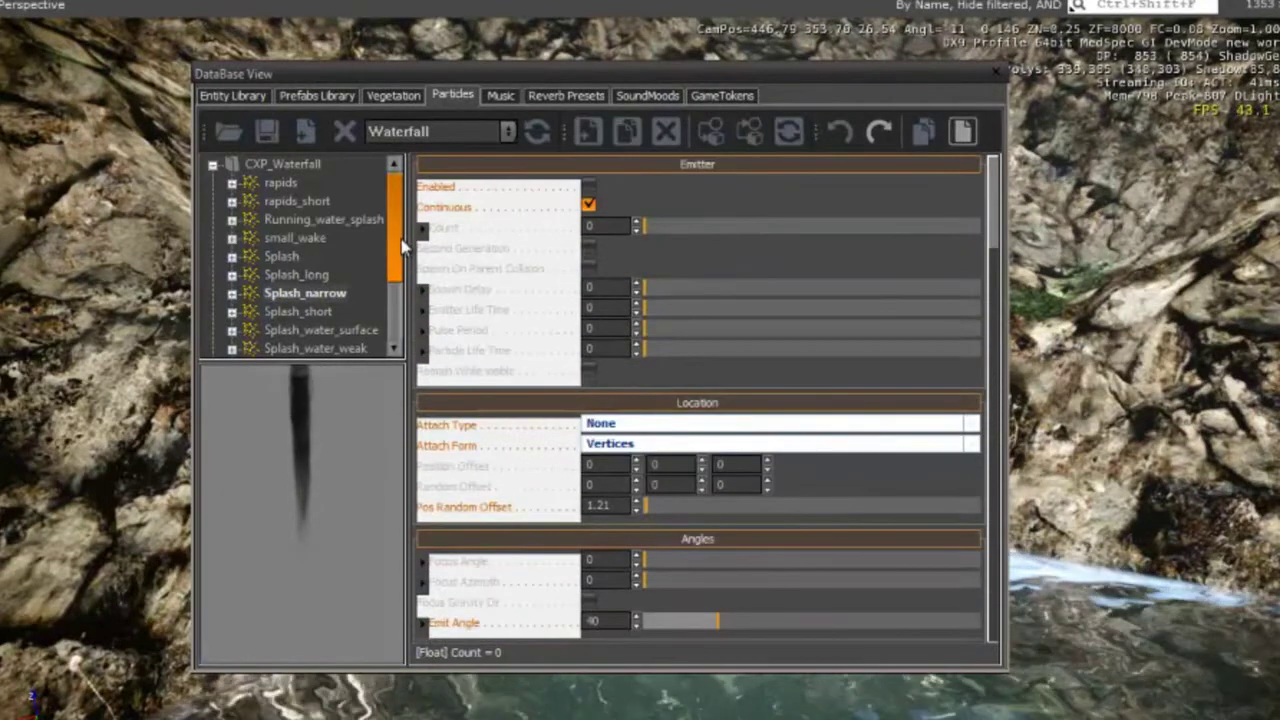
# - Assign the Splash_Wide effect from CXP_Waterfall to the selected particle entity
pyautogui.moveTo(402, 247); pyautogui.dragTo(400, 301)
pyautogui.click(334, 256)
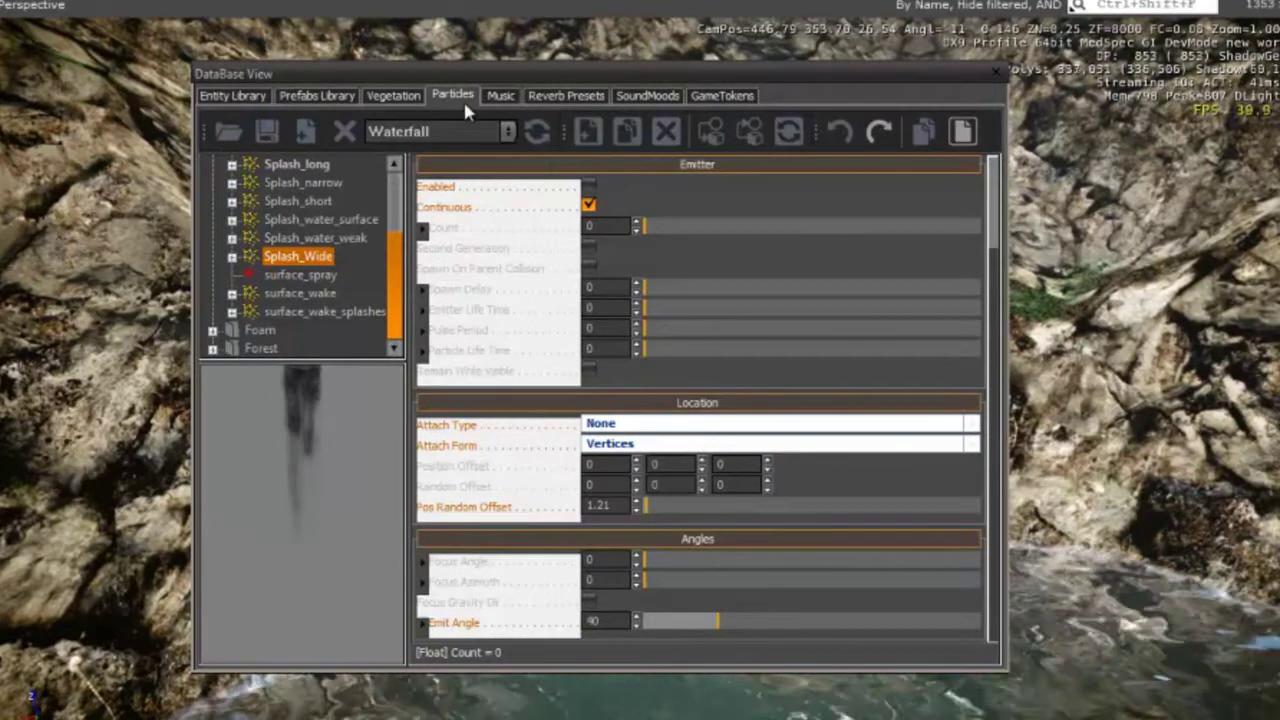
pyautogui.moveTo(497, 75); pyautogui.dragTo(1053, 197)
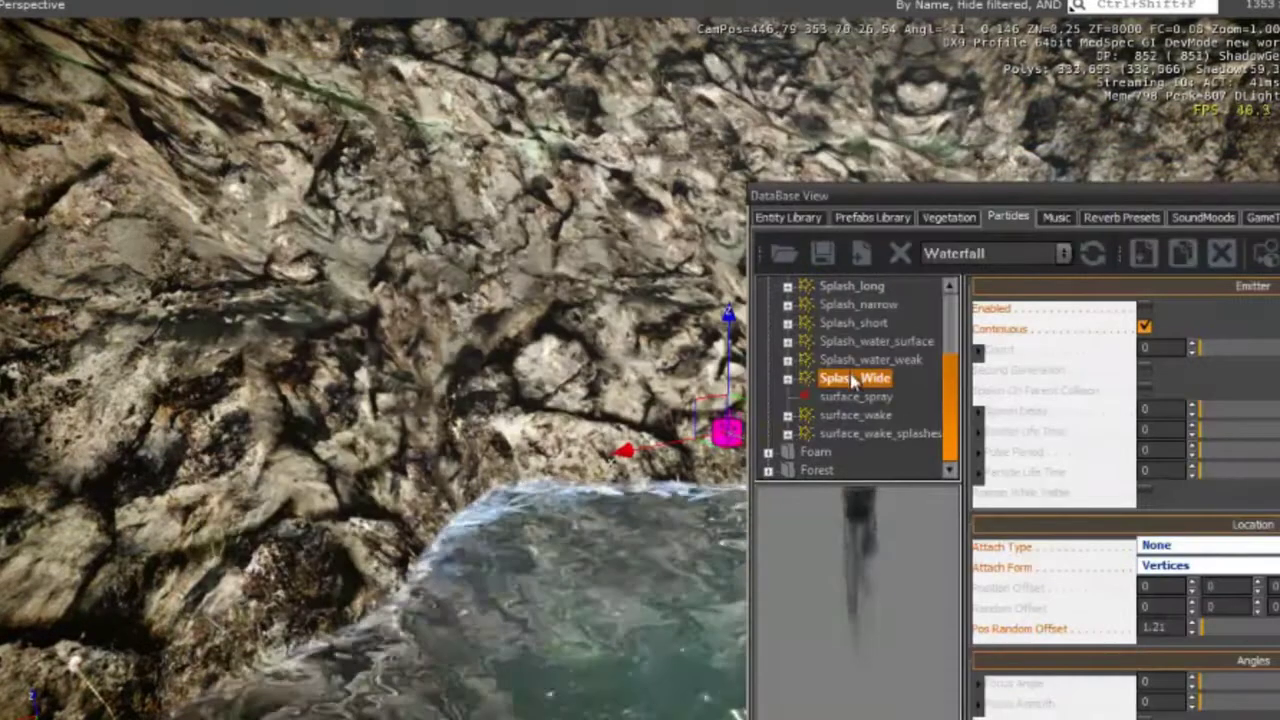
pyautogui.rightClick(852, 386)
pyautogui.click(892, 553)
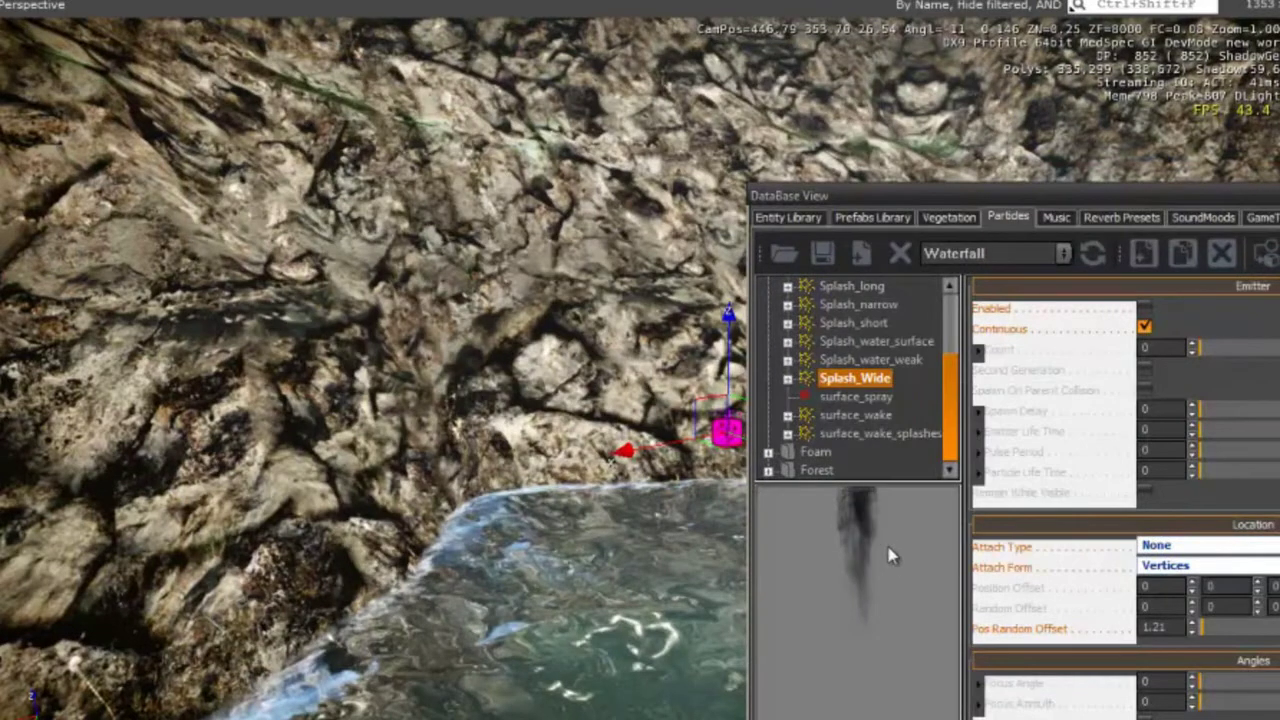
# - Raise the particle entity up the rock wall so its water falls into the pool
pyautogui.moveTo(672, 514); pyautogui.dragTo(600, 514, button='right')
pyautogui.press('w')
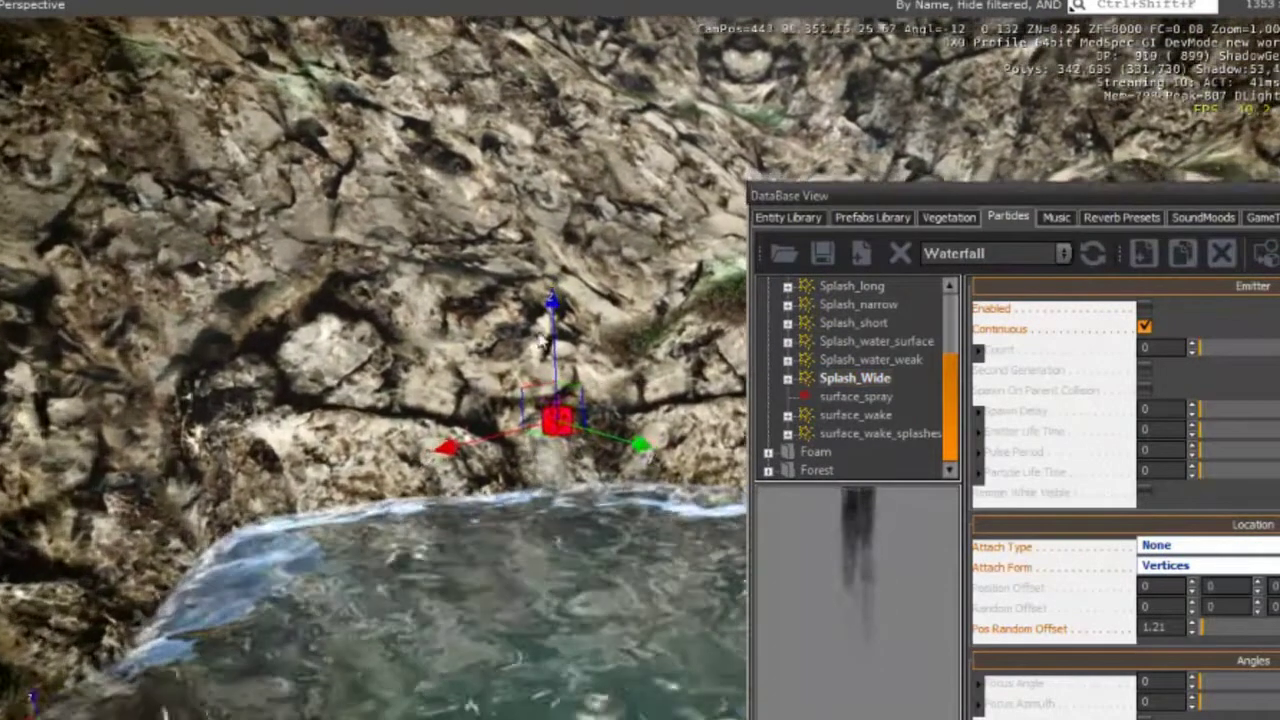
pyautogui.moveTo(541, 343); pyautogui.dragTo(511, 163)
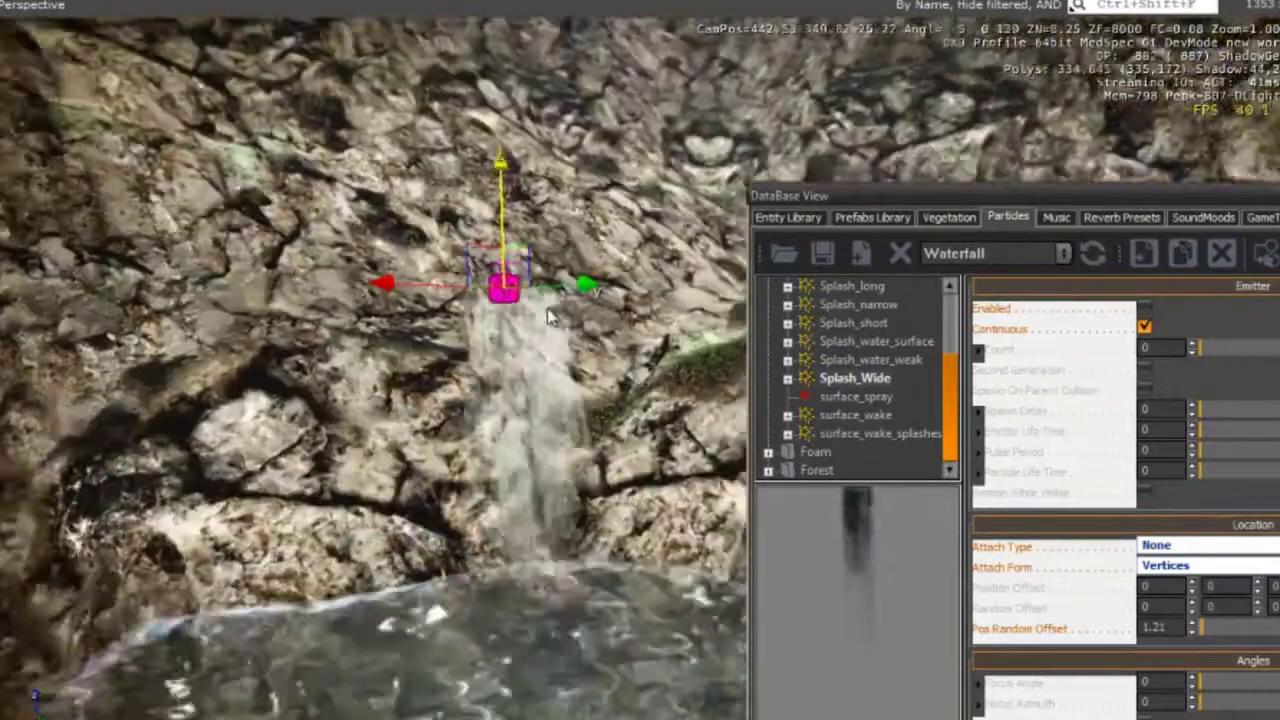
# - Examine the new waterfall from the side and from above, moving the Database View window clear of it
pyautogui.press('w')
pyautogui.press('a')
pyautogui.moveTo(547, 309)
pyautogui.mouseDown(button='right')
pyautogui.moveTo(542, 328)
pyautogui.moveTo(549, 315)
pyautogui.mouseUp(button='right')
pyautogui.press('w')
pyautogui.press('a')
pyautogui.press('s')
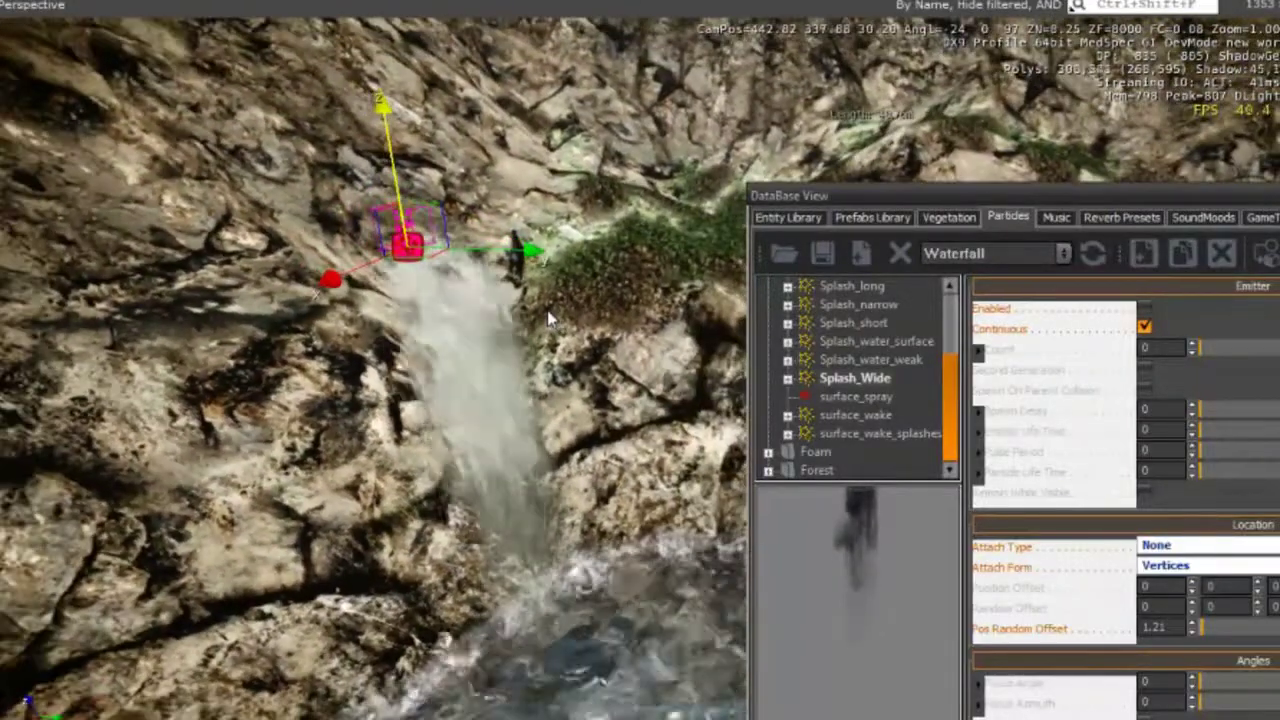
pyautogui.moveTo(488, 346); pyautogui.dragTo(475, 347, button='right')
pyautogui.press('s')
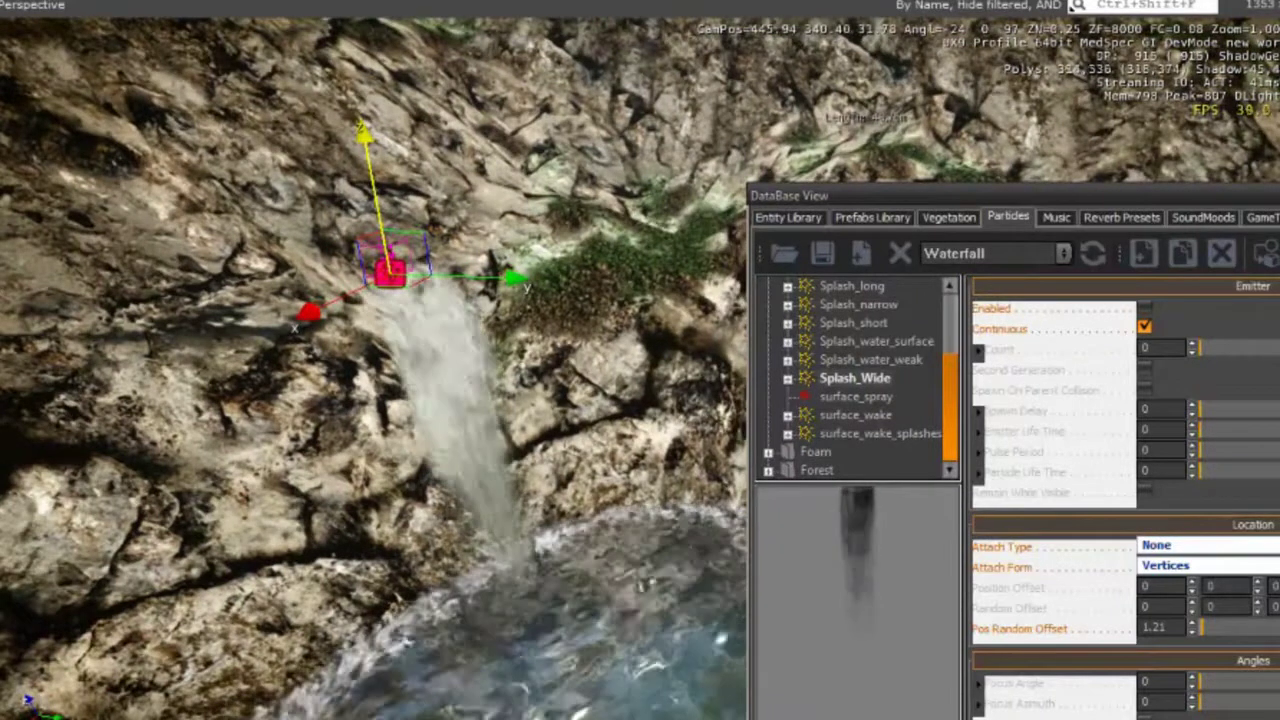
pyautogui.moveTo(815, 190); pyautogui.dragTo(818, 194)
pyautogui.moveTo(931, 337); pyautogui.dragTo(932, 338)
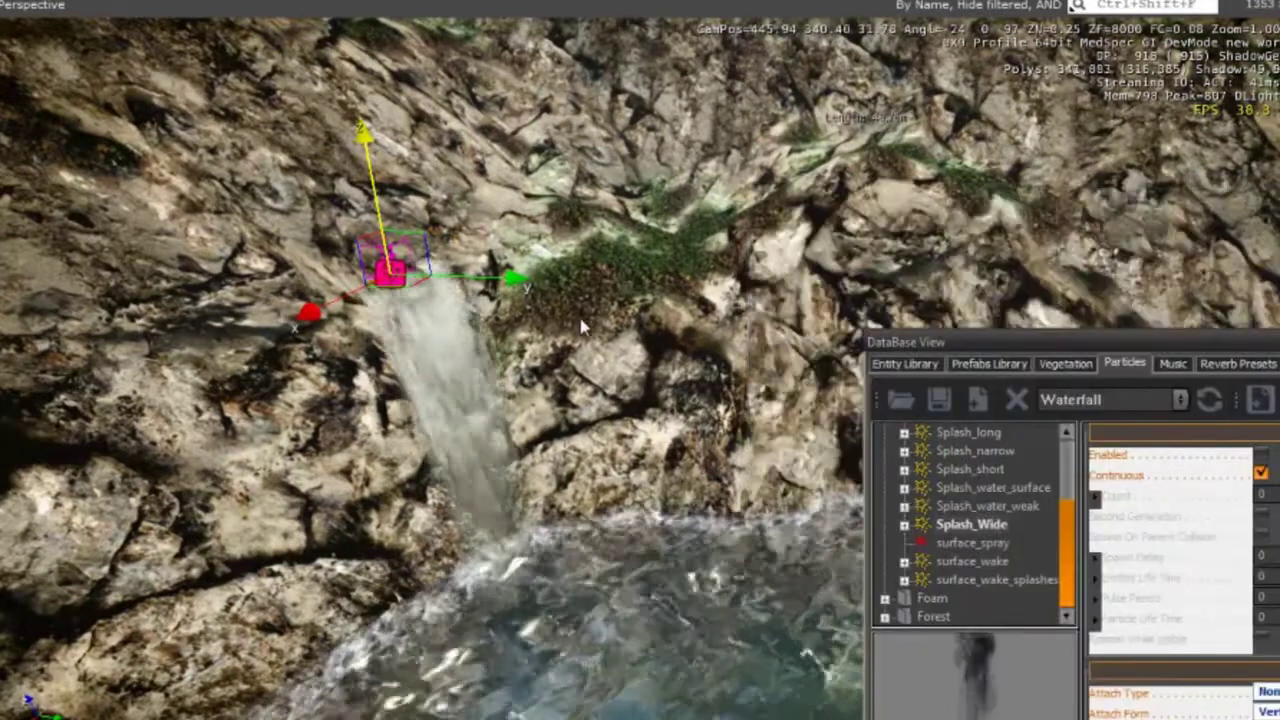
# - Duplicate the waterfall particle entity and move the copy down to the pool at the foot of the fall
pyautogui.moveTo(580, 326); pyautogui.dragTo(580, 362, button='right')
pyautogui.moveTo(384, 168); pyautogui.dragTo(470, 385, button='right')
pyautogui.moveTo(470, 386); pyautogui.dragTo(575, 410)
pyautogui.moveTo(549, 335); pyautogui.dragTo(603, 719)
pyautogui.moveTo(590, 565); pyautogui.dragTo(542, 640)
pyautogui.moveTo(610, 612); pyautogui.dragTo(612, 618, button='right')
pyautogui.press('w')
pyautogui.press('a')
pyautogui.press('w')
pyautogui.press('a')
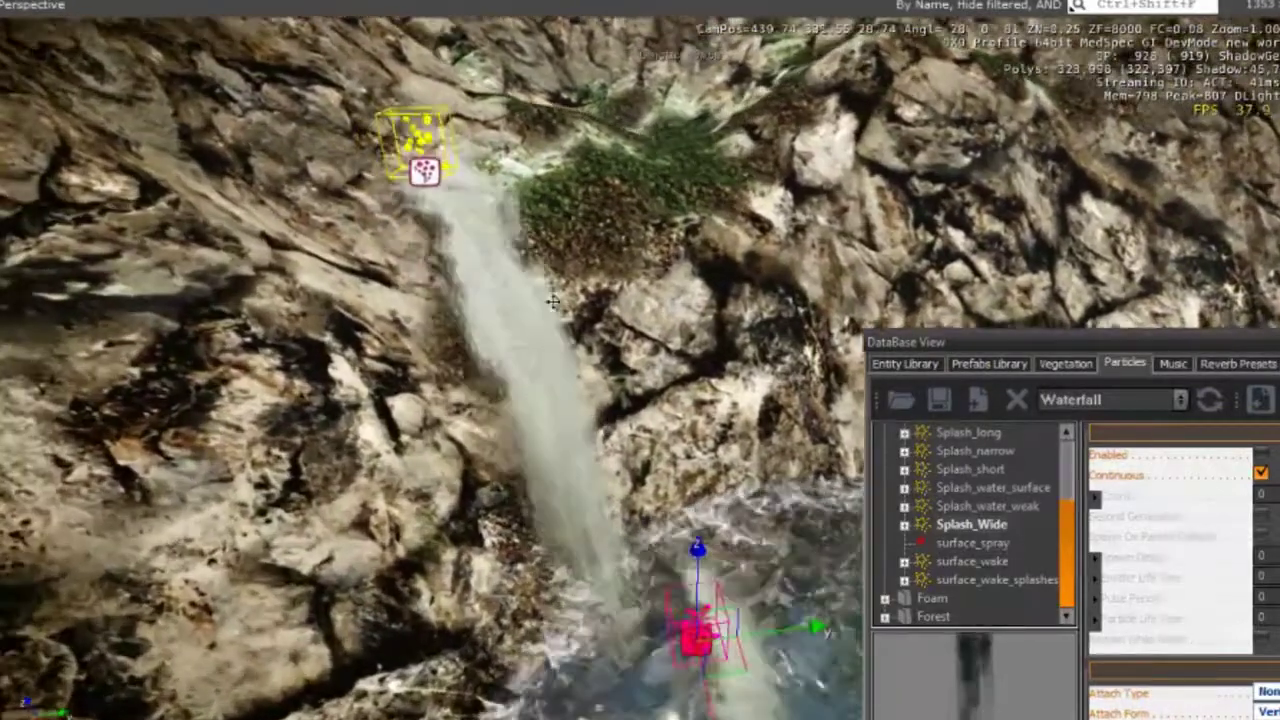
# - Reposition the upper waterfall entity horizontally against the rock wall, with movement constrained to the XY plane
pyautogui.moveTo(499, 134); pyautogui.dragTo(480, 188)
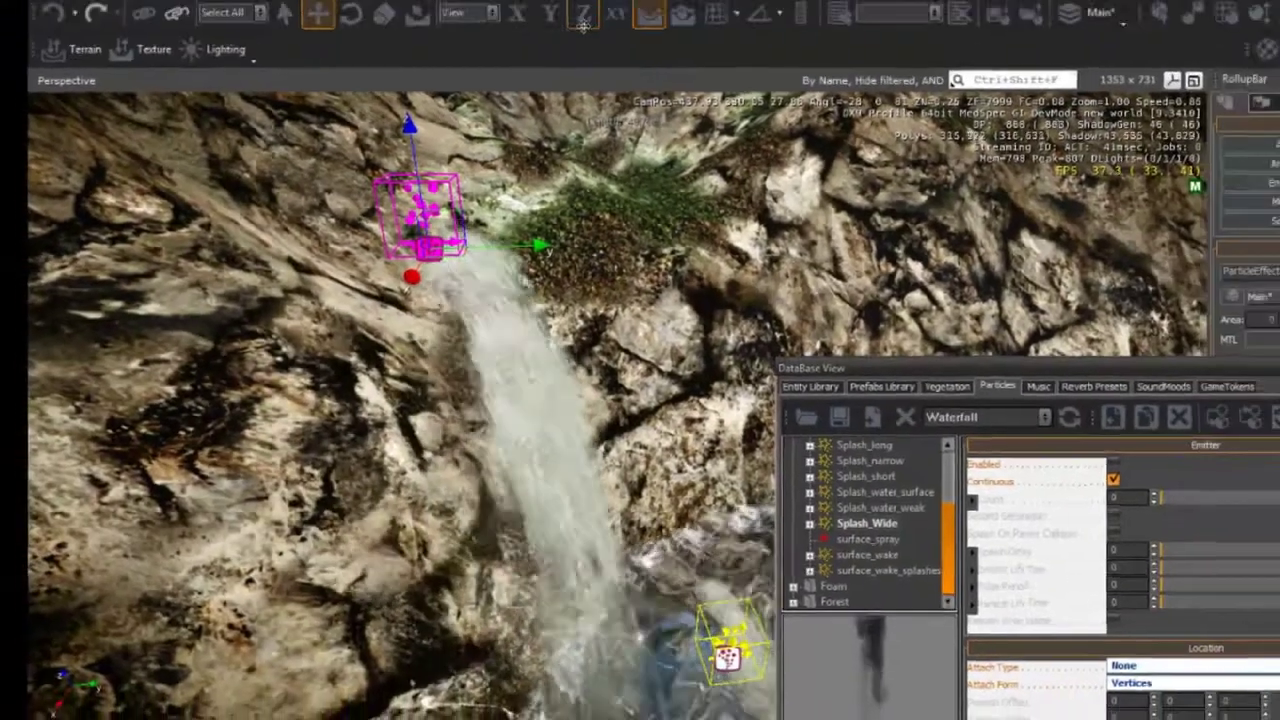
pyautogui.click(616, 15)
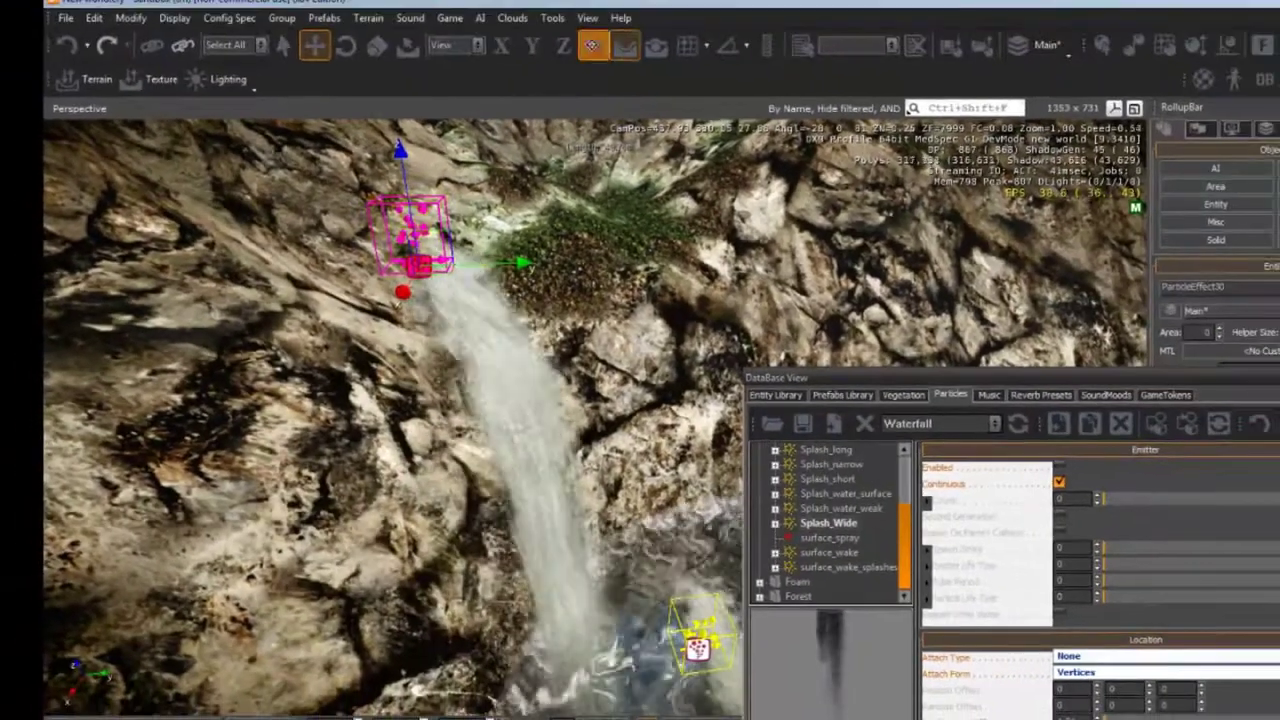
pyautogui.press('a')
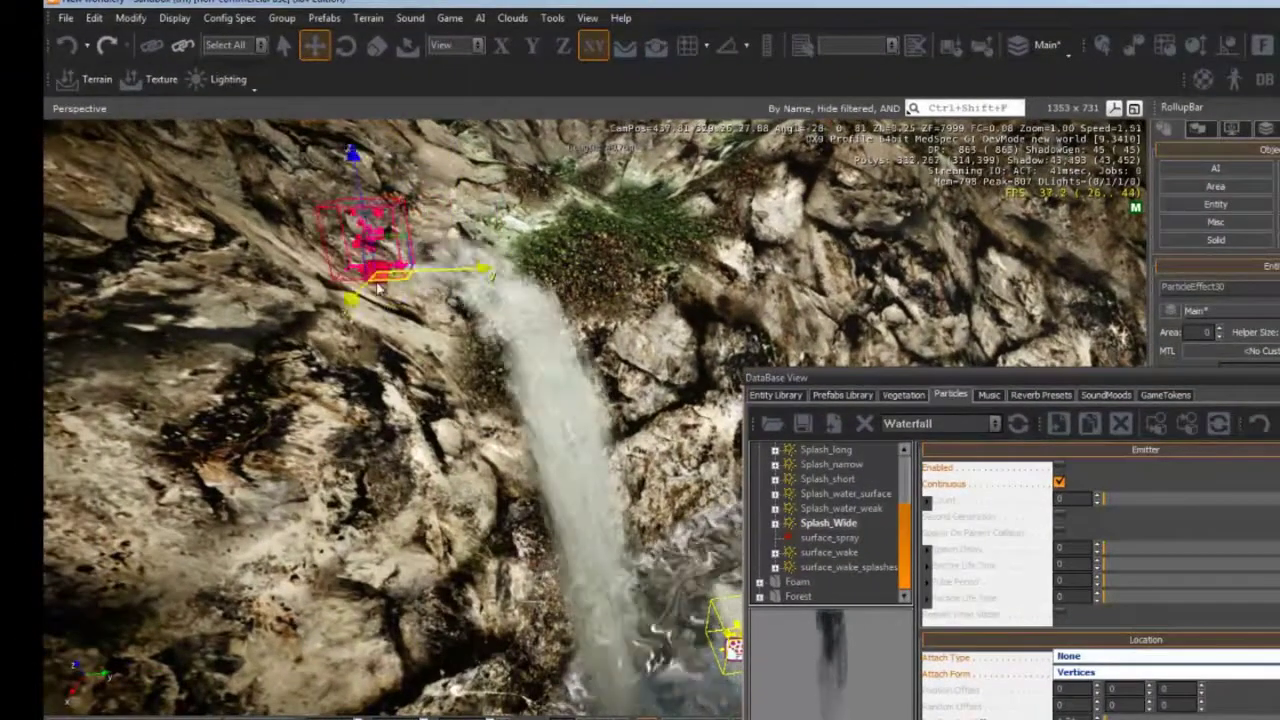
pyautogui.press('a')
pyautogui.moveTo(248, 300); pyautogui.dragTo(310, 364, button='right')
pyautogui.press('s')
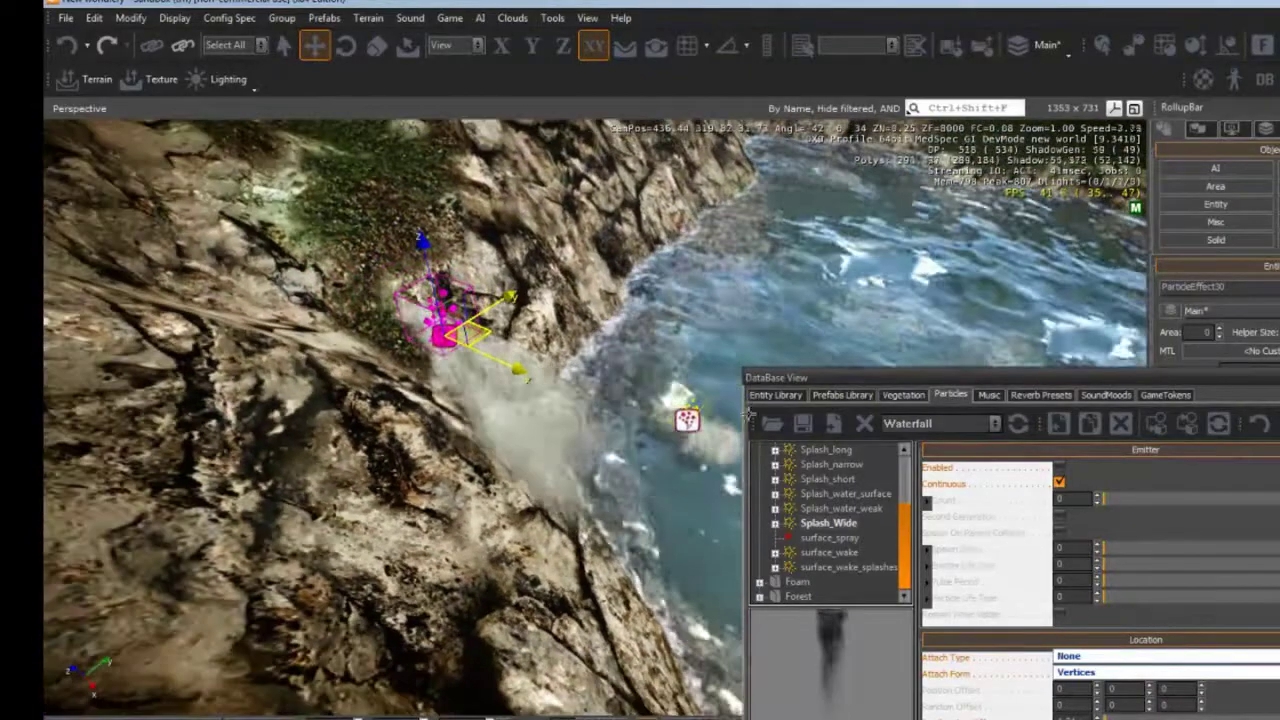
# - Move the lower particle entity to the pool's edge where the waterfall lands
pyautogui.press('d')
pyautogui.press('w')
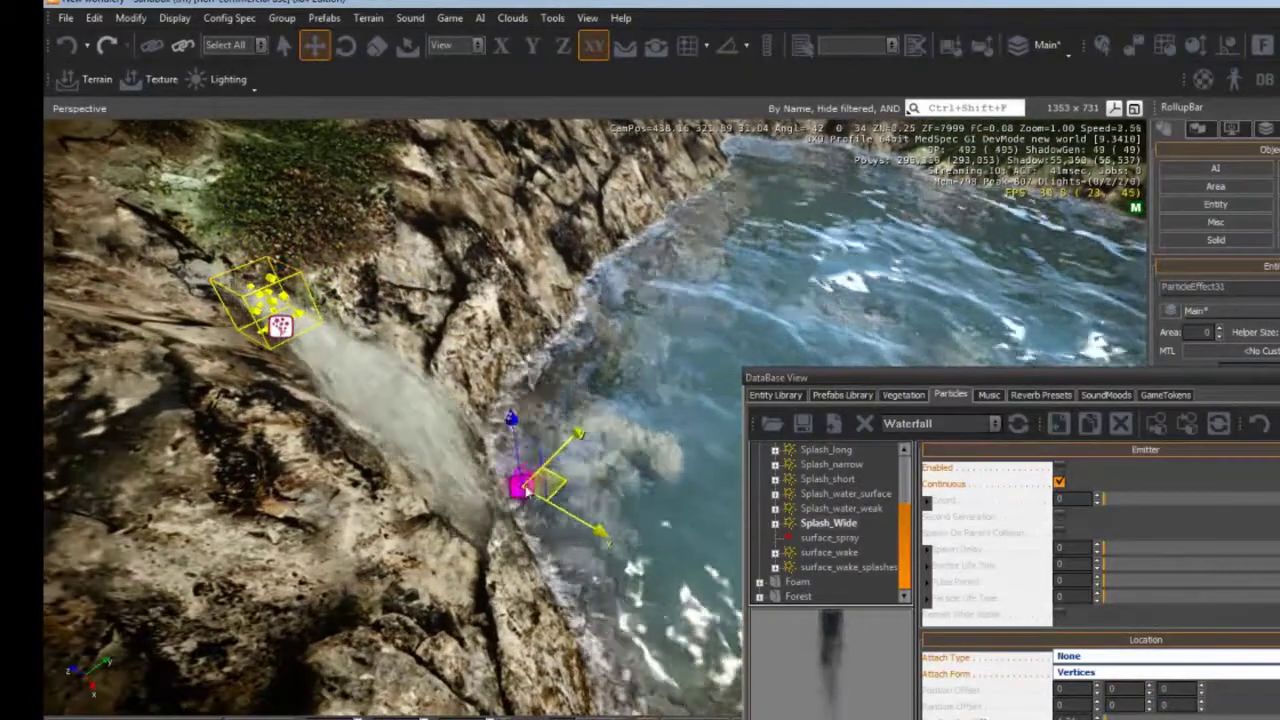
pyautogui.moveTo(525, 487); pyautogui.dragTo(520, 525)
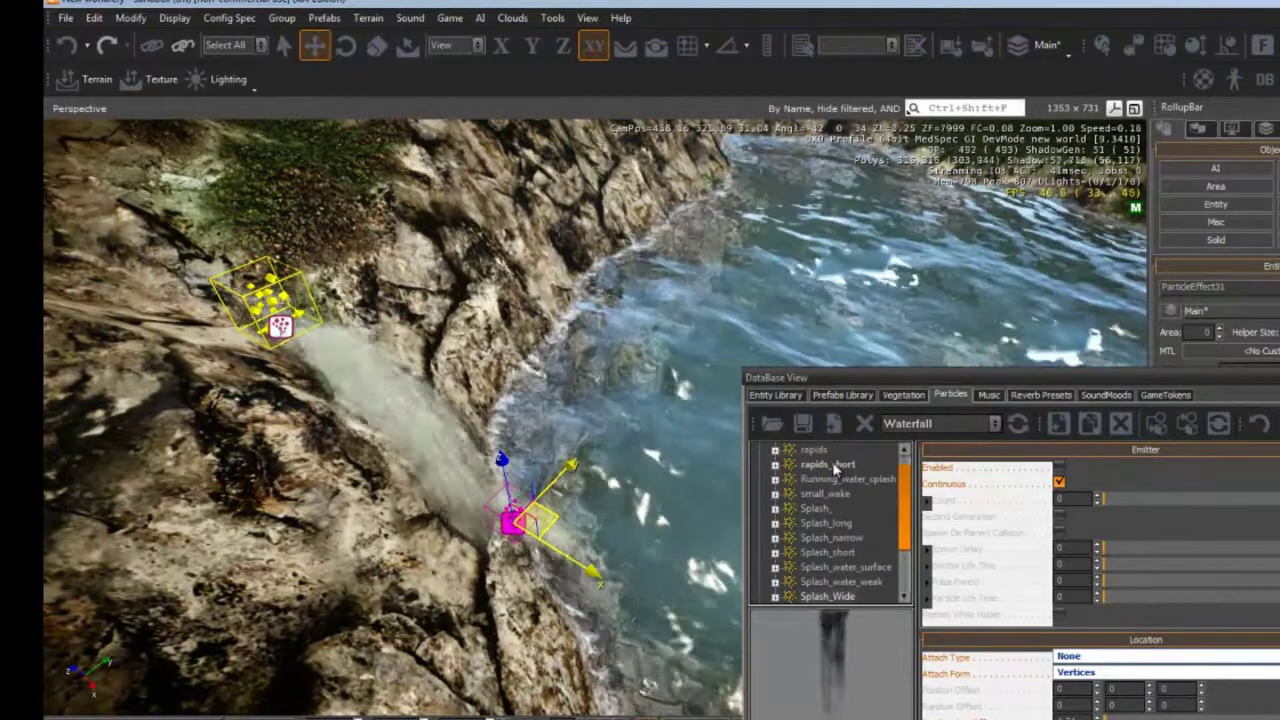
# - Try the rapids_short effect on the lower particle entity and assign it small_wake from CXP_Waterfall instead
pyautogui.click(893, 598)
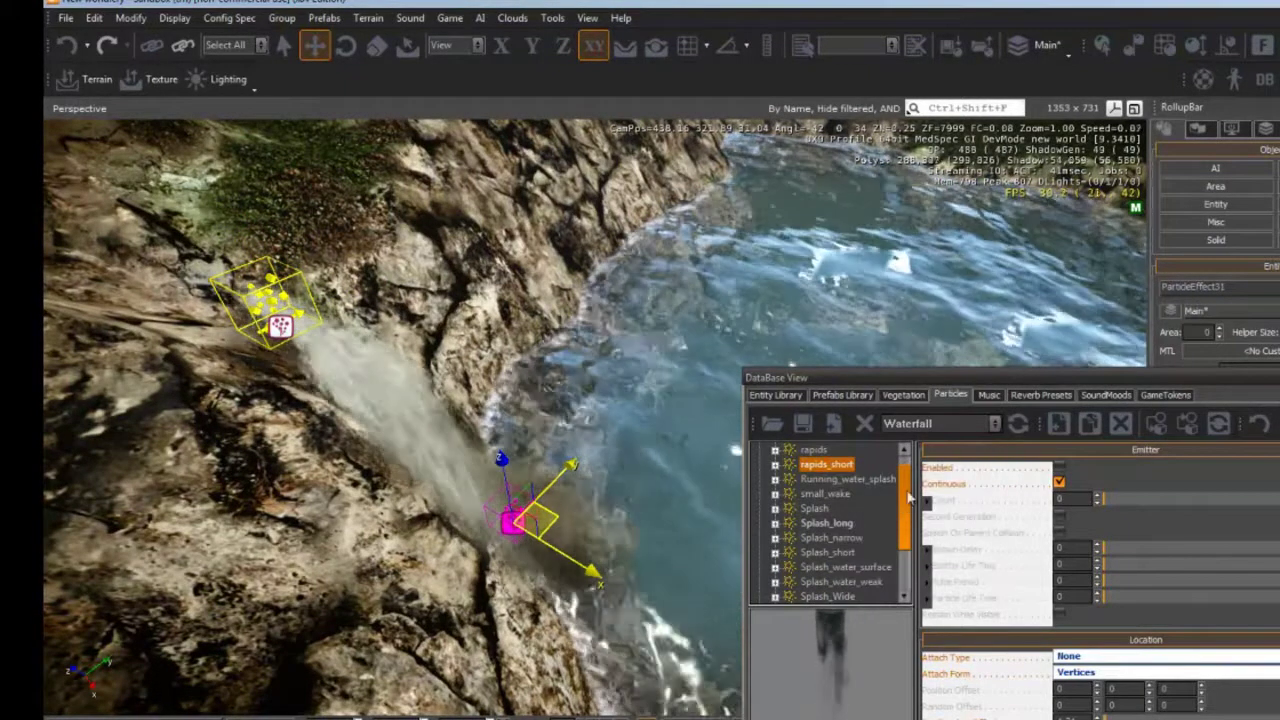
pyautogui.scroll(1, 865, 474)
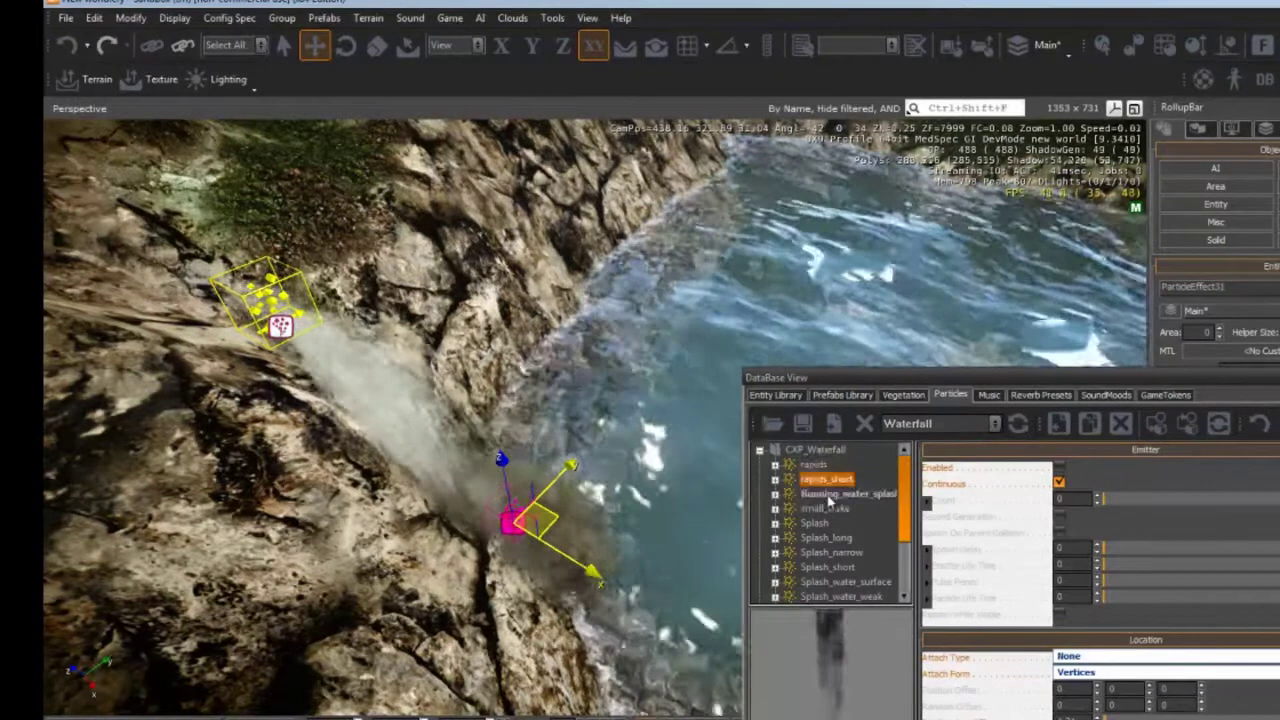
pyautogui.click(818, 465)
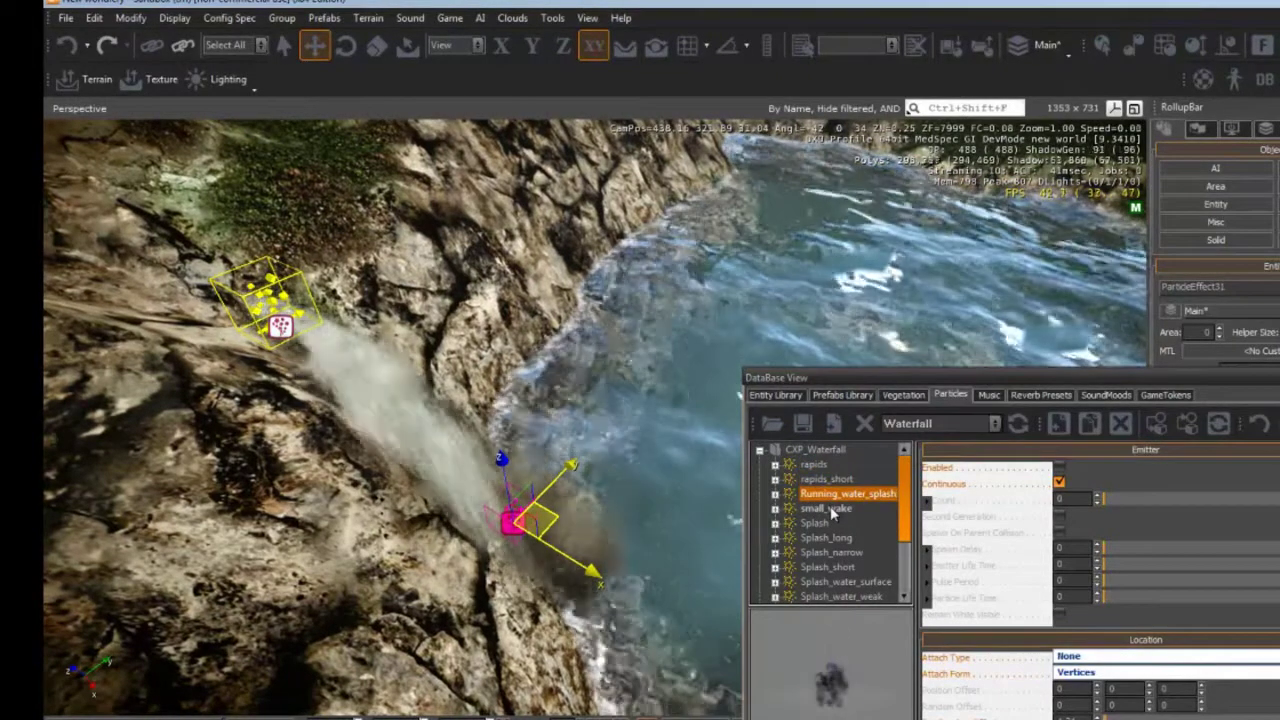
pyautogui.click(828, 509)
pyautogui.click(890, 646)
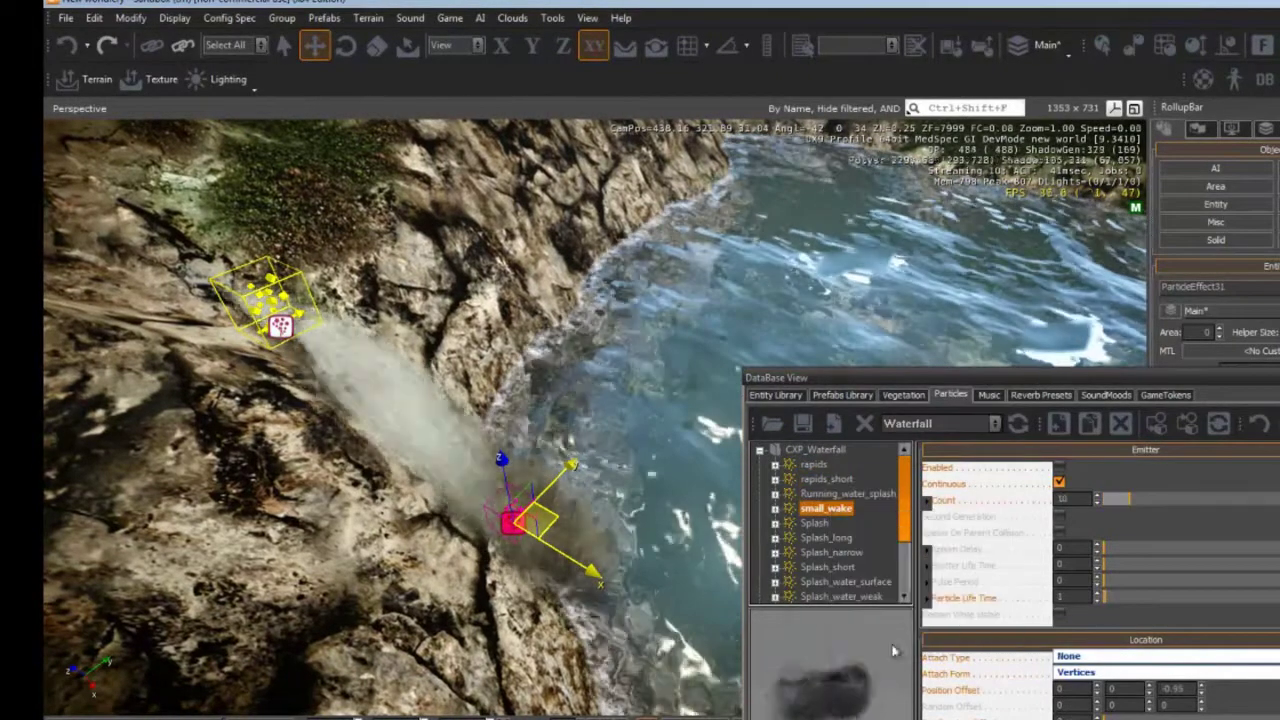
# - Move the Database View window clear of the wake effect and switch the particle library to smoke_and_fire
pyautogui.moveTo(613, 556); pyautogui.dragTo(612, 557, button='right')
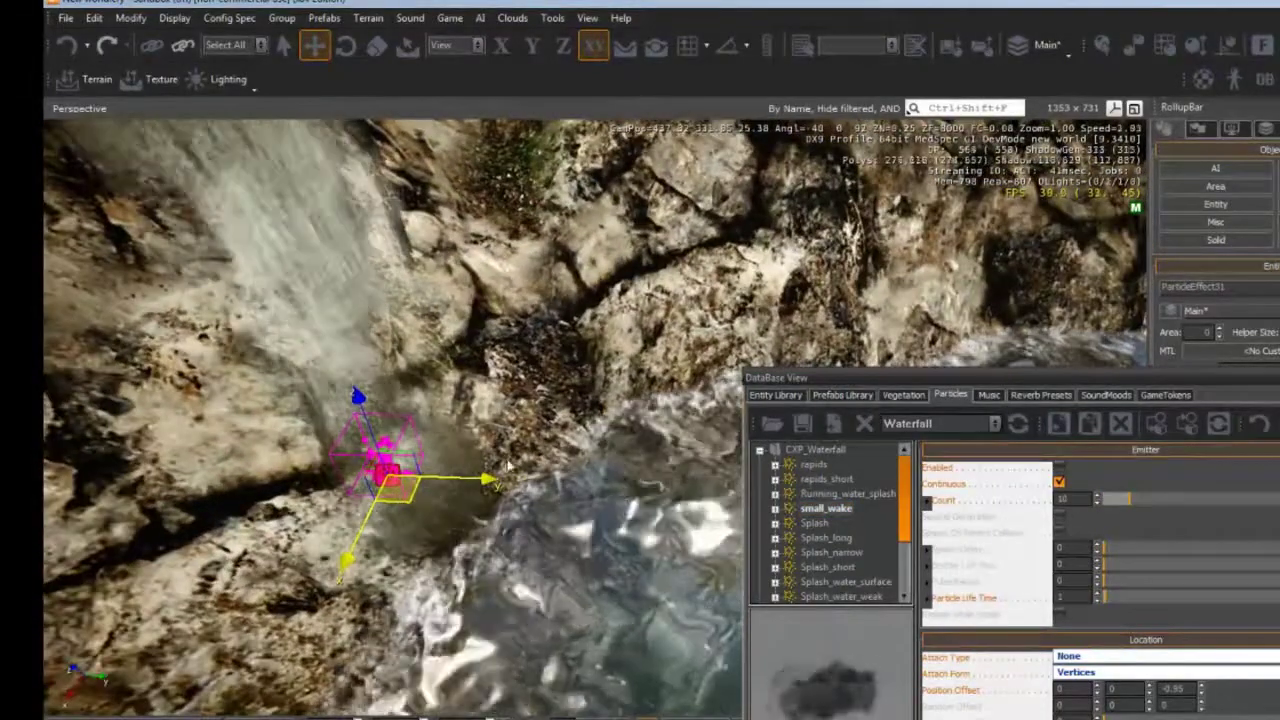
pyautogui.moveTo(1260, 378); pyautogui.dragTo(980, 407)
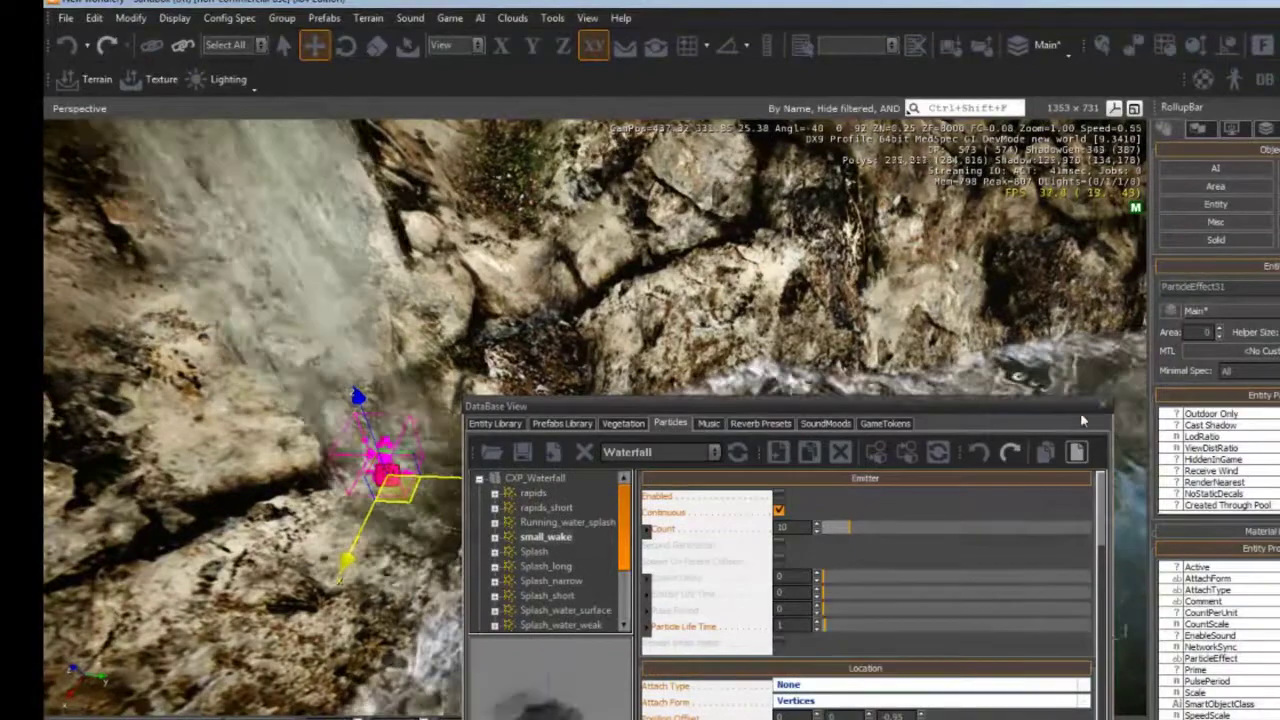
pyautogui.moveTo(1073, 404); pyautogui.dragTo(1145, 468)
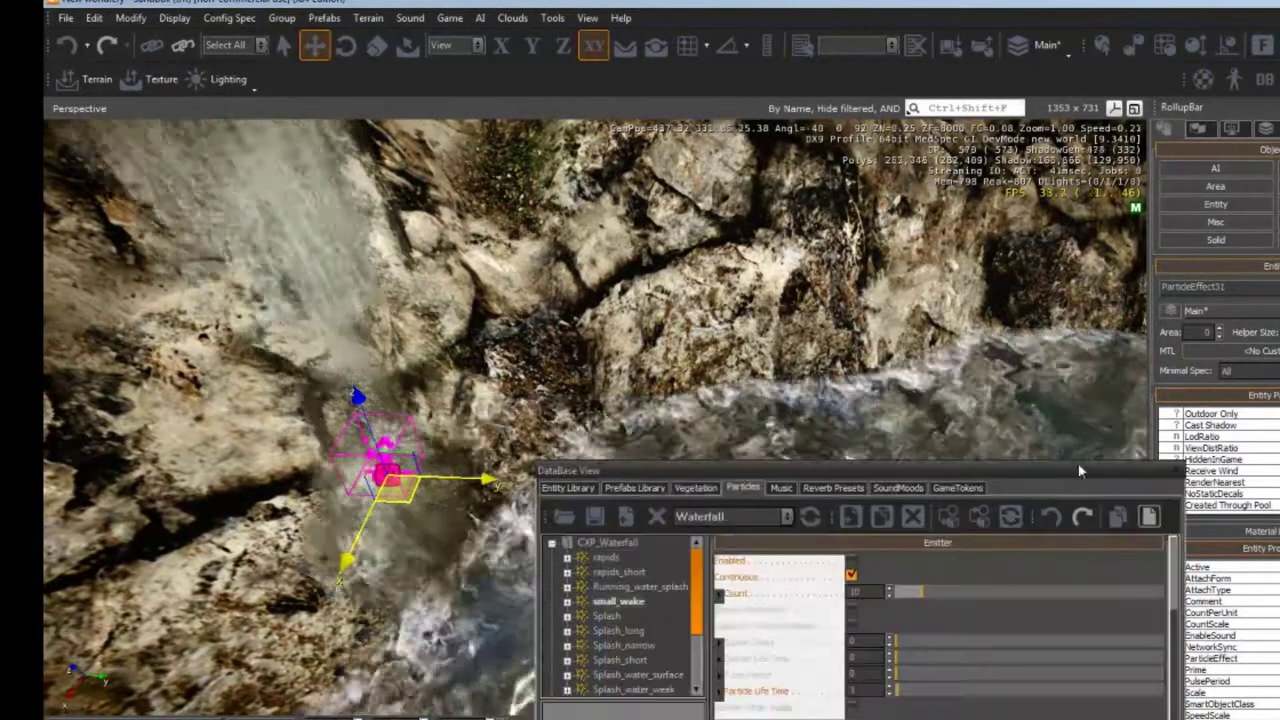
pyautogui.click(787, 516)
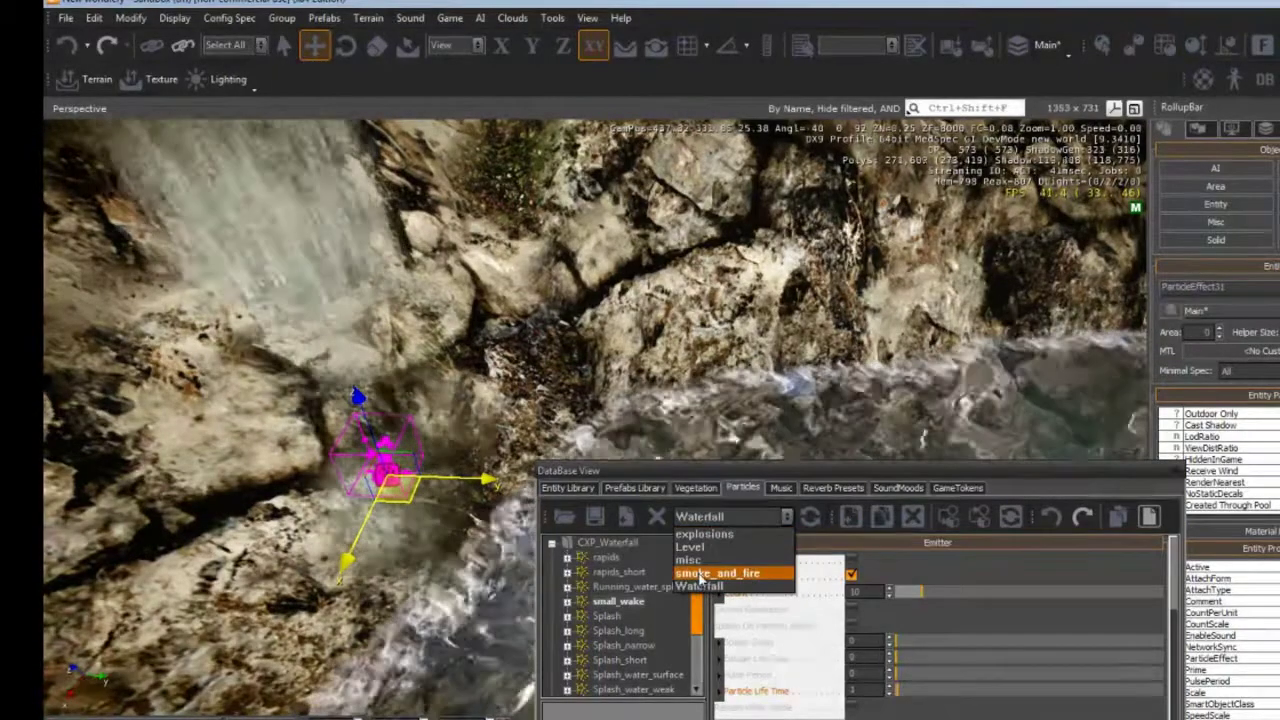
pyautogui.click(702, 574)
# - Duplicate the lower particle entity and place the copy in the pool near the shore, away from the waterfall
pyautogui.press('d')
pyautogui.moveTo(688, 354); pyautogui.dragTo(628, 385, button='right')
pyautogui.press('s')
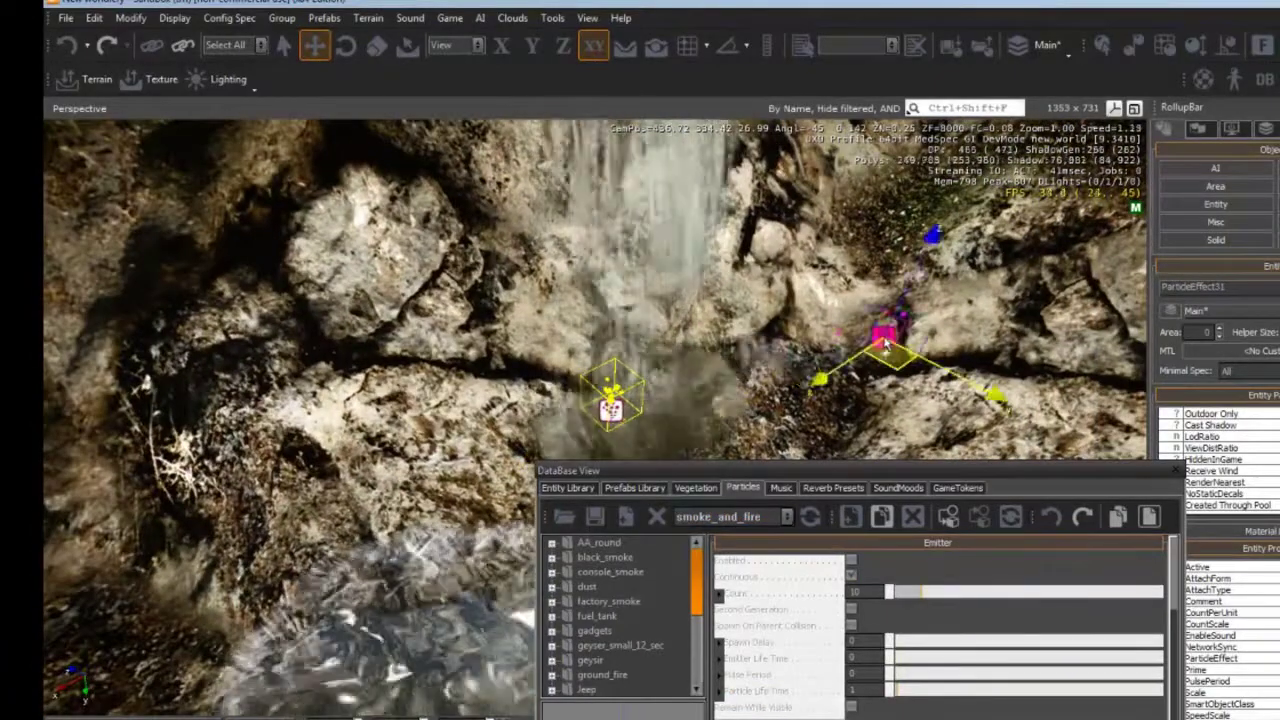
pyautogui.moveTo(884, 342); pyautogui.dragTo(887, 345, button='right')
pyautogui.moveTo(887, 345); pyautogui.dragTo(823, 366)
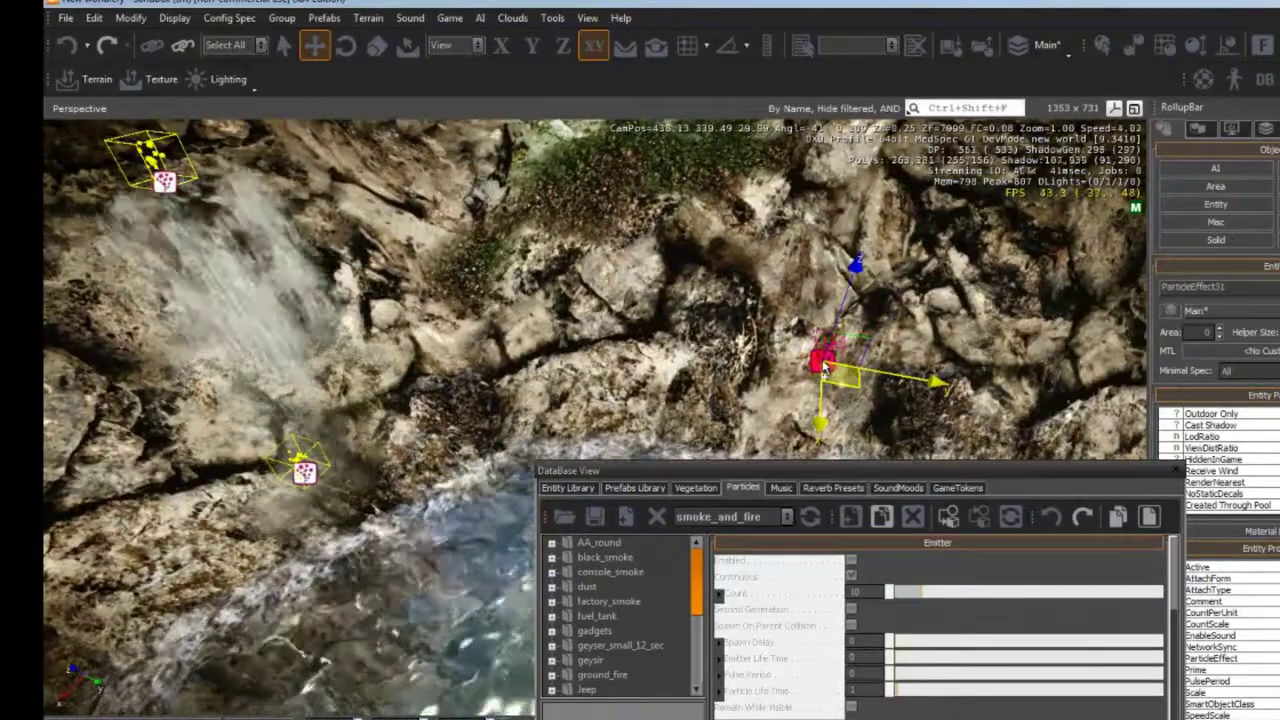
pyautogui.keyDown('alt'); pyautogui.moveTo(822, 366); pyautogui.dragTo(825, 370, button='middle'); pyautogui.keyUp('alt')
pyautogui.keyDown('alt'); pyautogui.moveTo(623, 358); pyautogui.dragTo(773, 500, button='middle'); pyautogui.keyUp('alt')
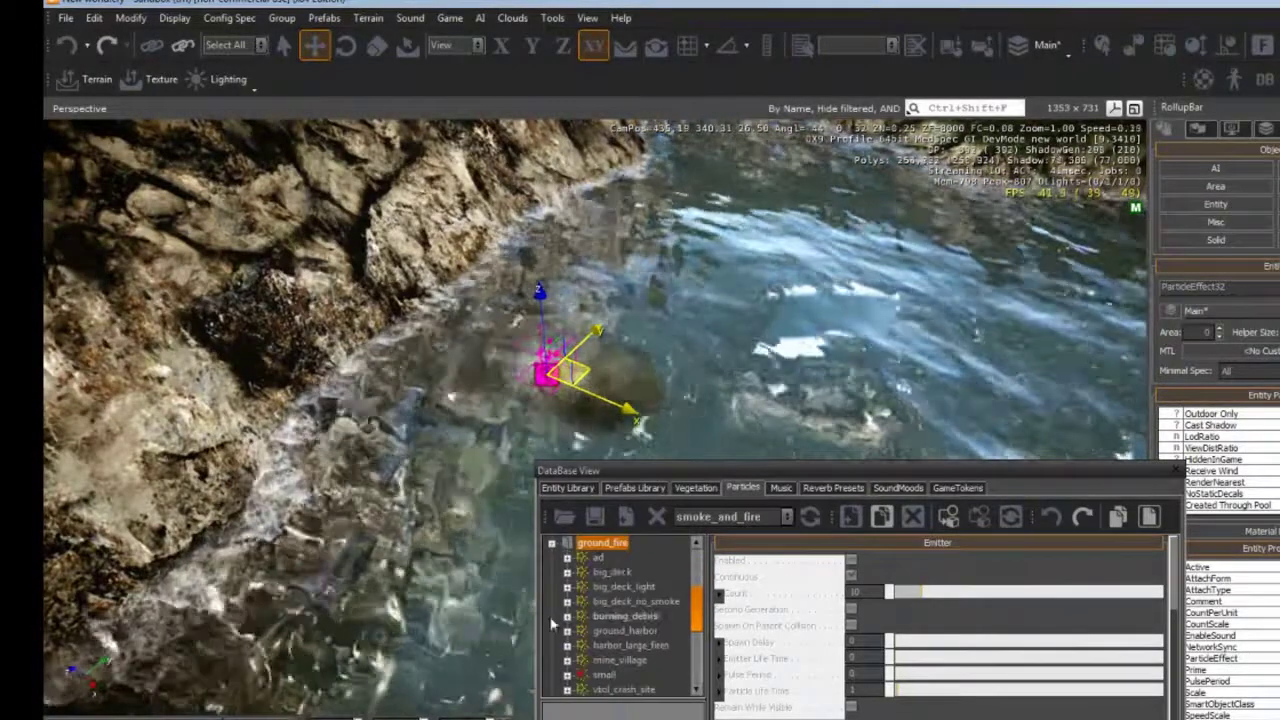
# - Try the ad effect from the ground_fire group on the copied particle entity
pyautogui.rightClick(604, 559)
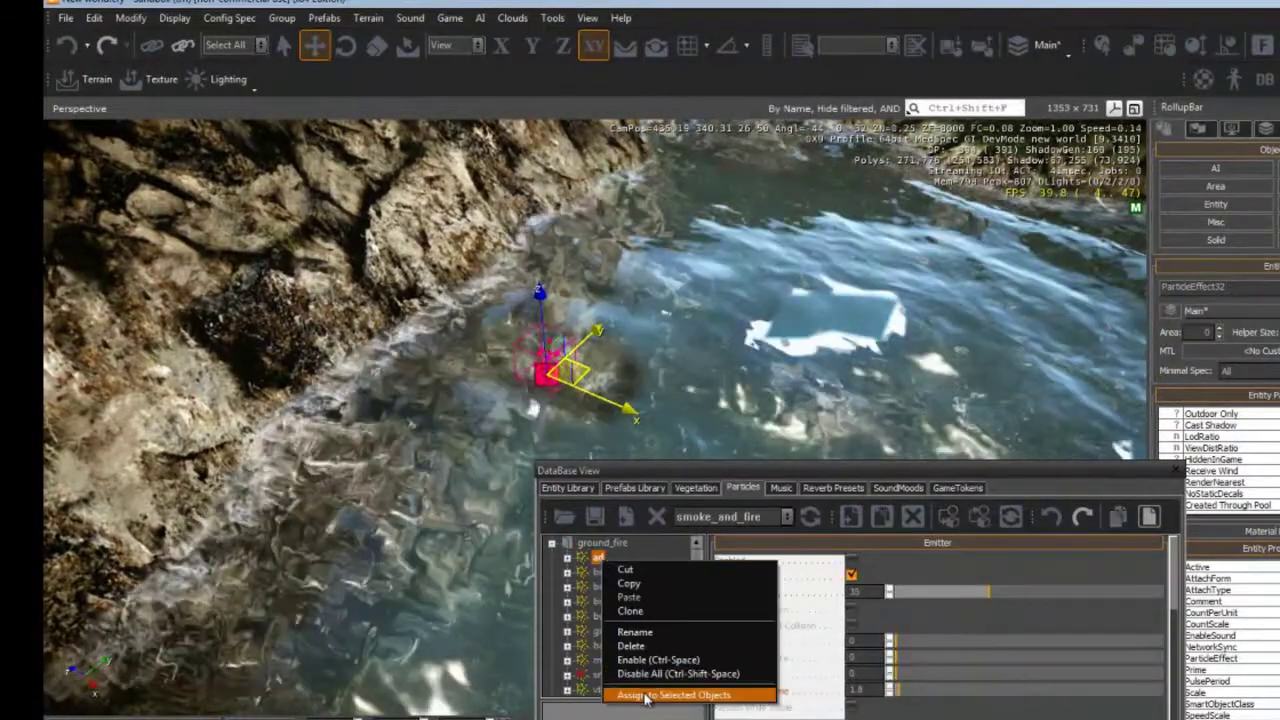
pyautogui.click(645, 696)
pyautogui.press('w')
pyautogui.moveTo(560, 371); pyautogui.dragTo(557, 372, button='right')
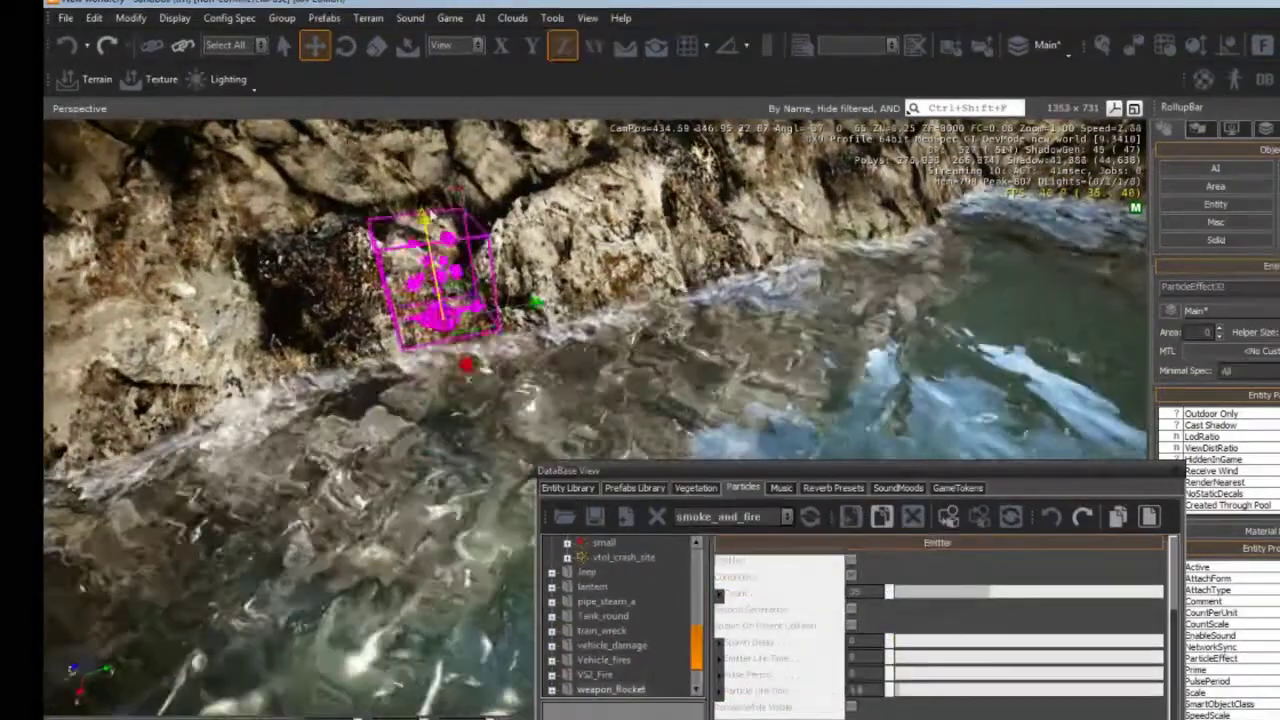
pyautogui.keyDown('alt'); pyautogui.moveTo(468, 372); pyautogui.dragTo(541, 297, button='middle'); pyautogui.keyUp('alt')
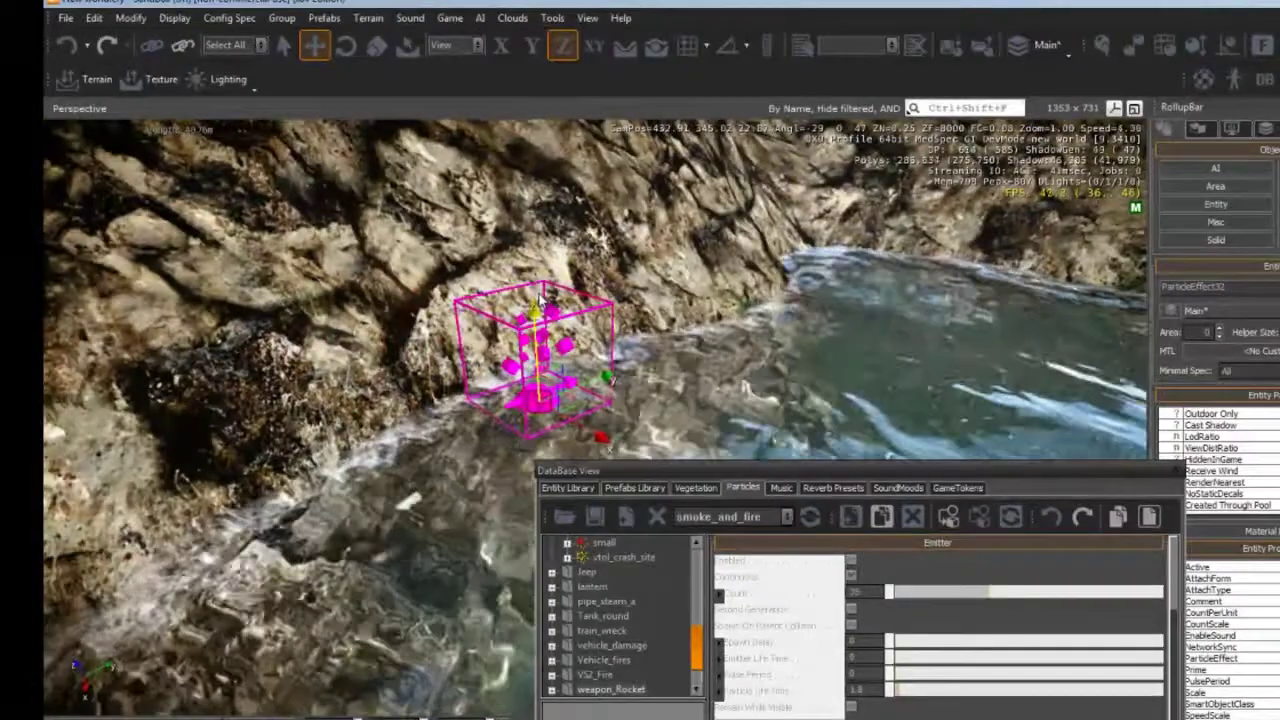
# - Try the vtol_crash_site effect from ground_fire on the copied entity and look at the flames from farther away
pyautogui.click(605, 560)
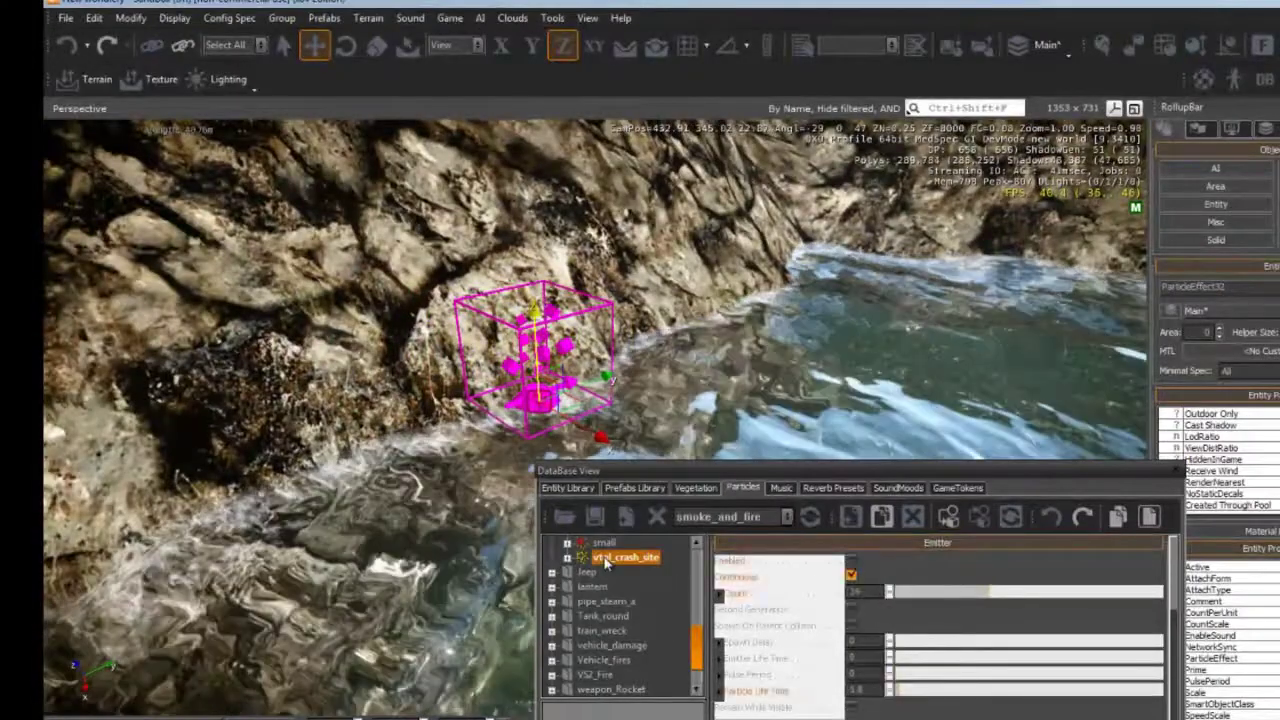
pyautogui.rightClick(605, 560)
pyautogui.click(656, 688)
pyautogui.press('s')
pyautogui.moveTo(592, 408)
pyautogui.mouseDown(button='right')
pyautogui.moveTo(558, 406)
pyautogui.moveTo(587, 406)
pyautogui.mouseUp(button='right')
pyautogui.press('s')
pyautogui.press('d')
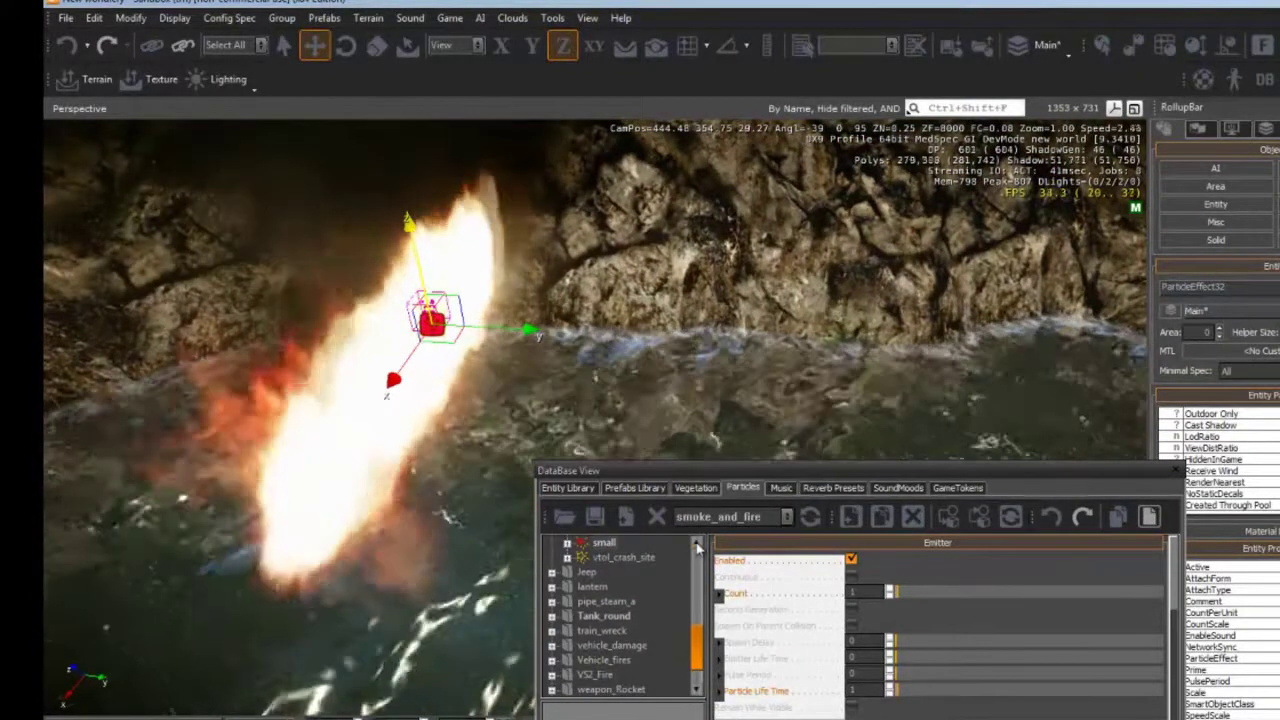
# - Try the mine_village effect from ground_fire on the copied entity and view the fire from another side
pyautogui.scroll(2, 640, 600)
pyautogui.click(625, 587)
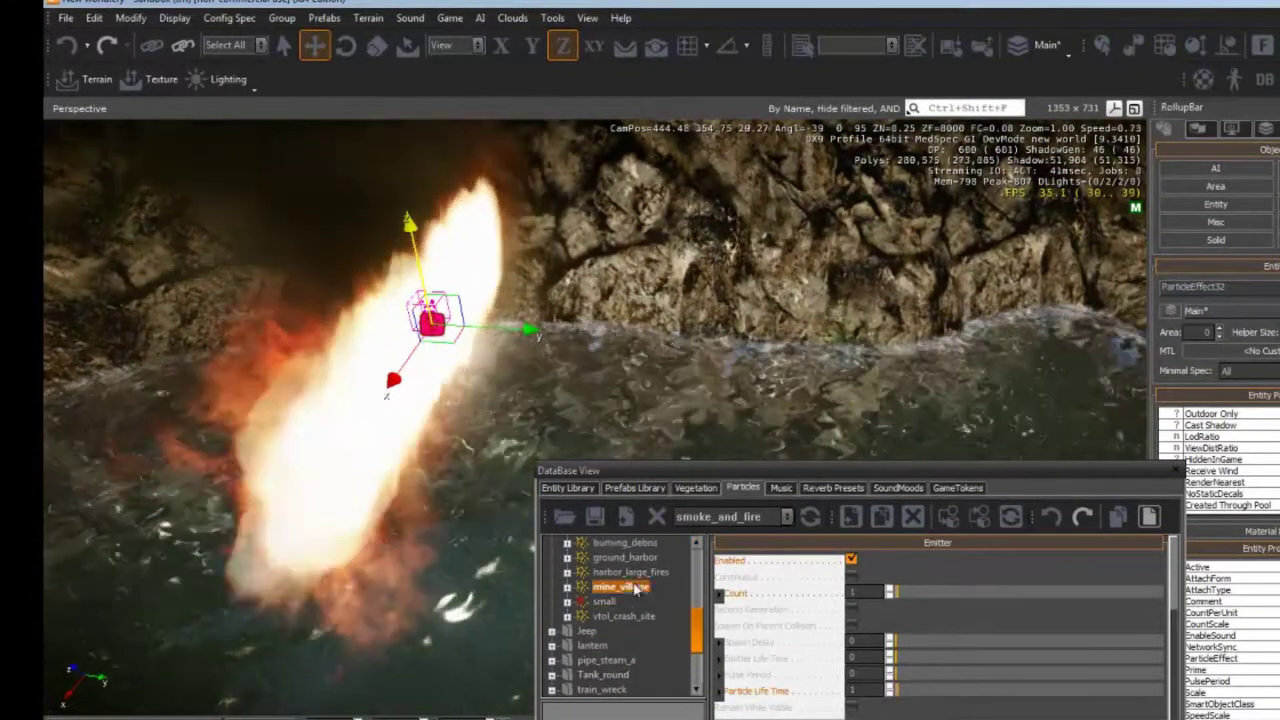
pyautogui.rightClick(636, 590)
pyautogui.click(690, 716)
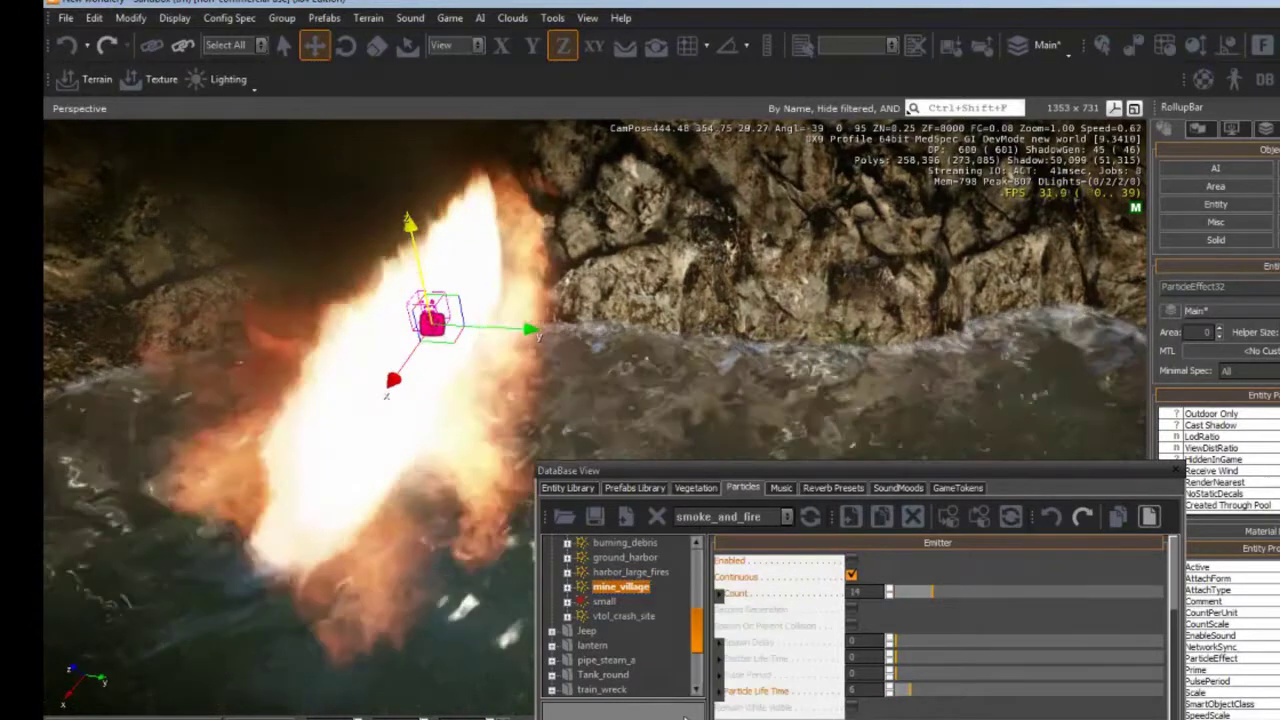
pyautogui.press('d')
pyautogui.press('w')
pyautogui.moveTo(484, 426); pyautogui.dragTo(487, 423, button='right')
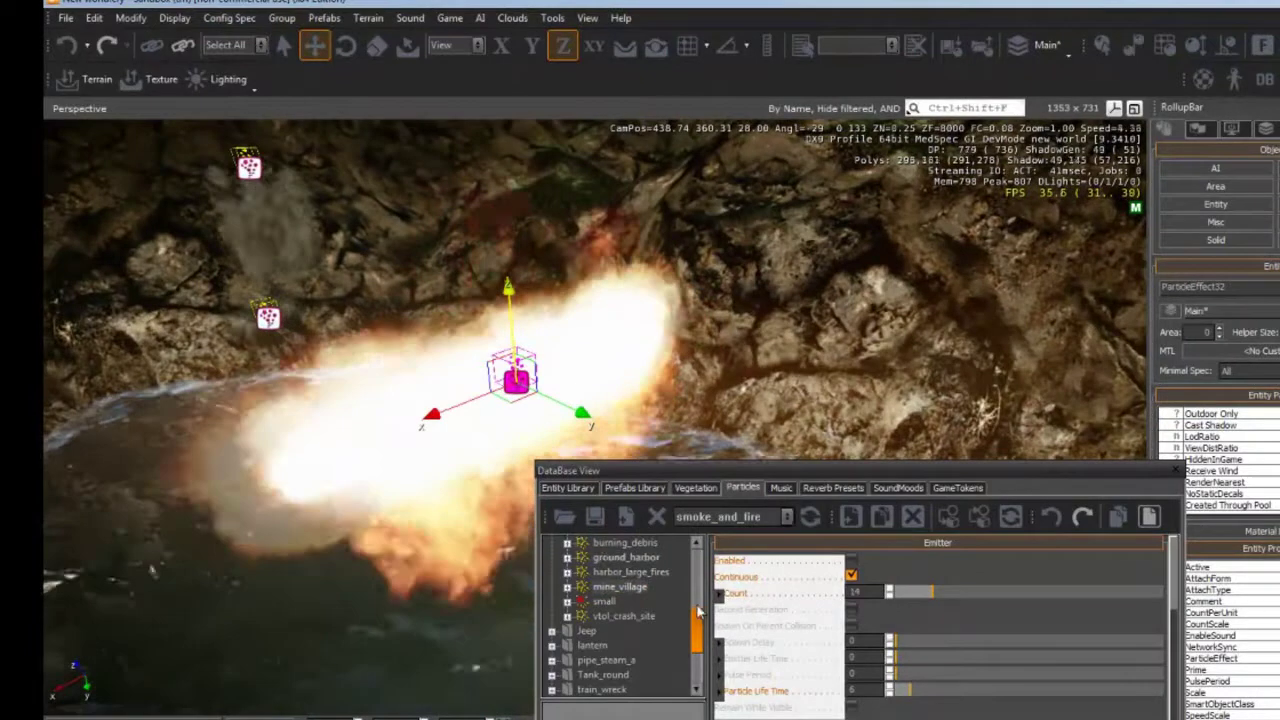
# - Assign the big_deck_light effect from ground_fire to the copied particle entity
pyautogui.click(698, 542)
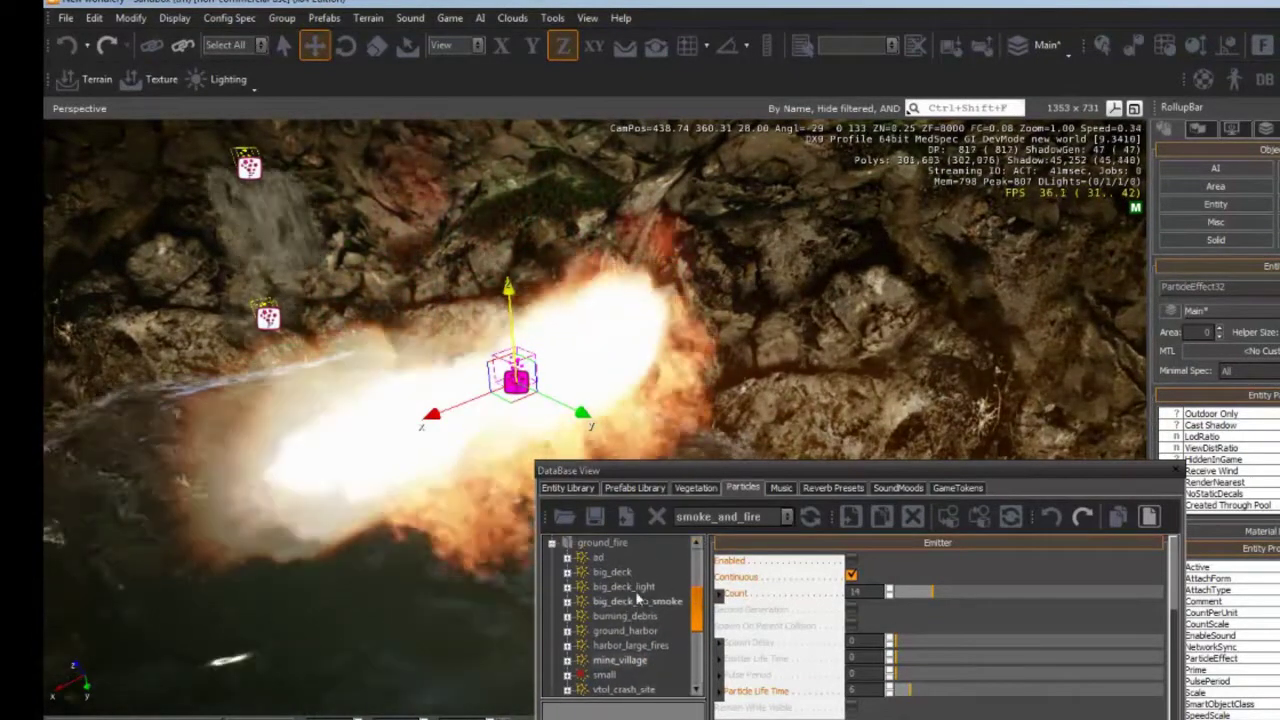
pyautogui.rightClick(637, 589)
pyautogui.click(690, 717)
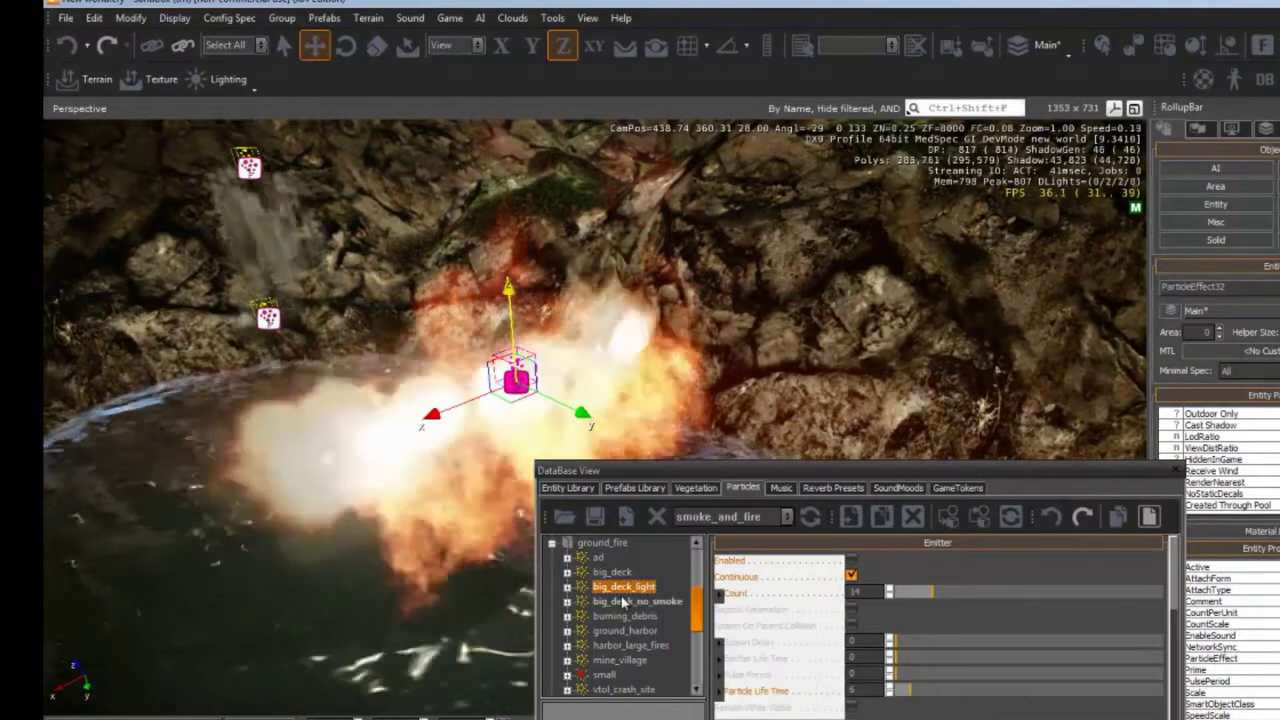
# - Collapse the ground_fire group, browse the other smoke_and_fire groups and open the explosions library
pyautogui.click(553, 544)
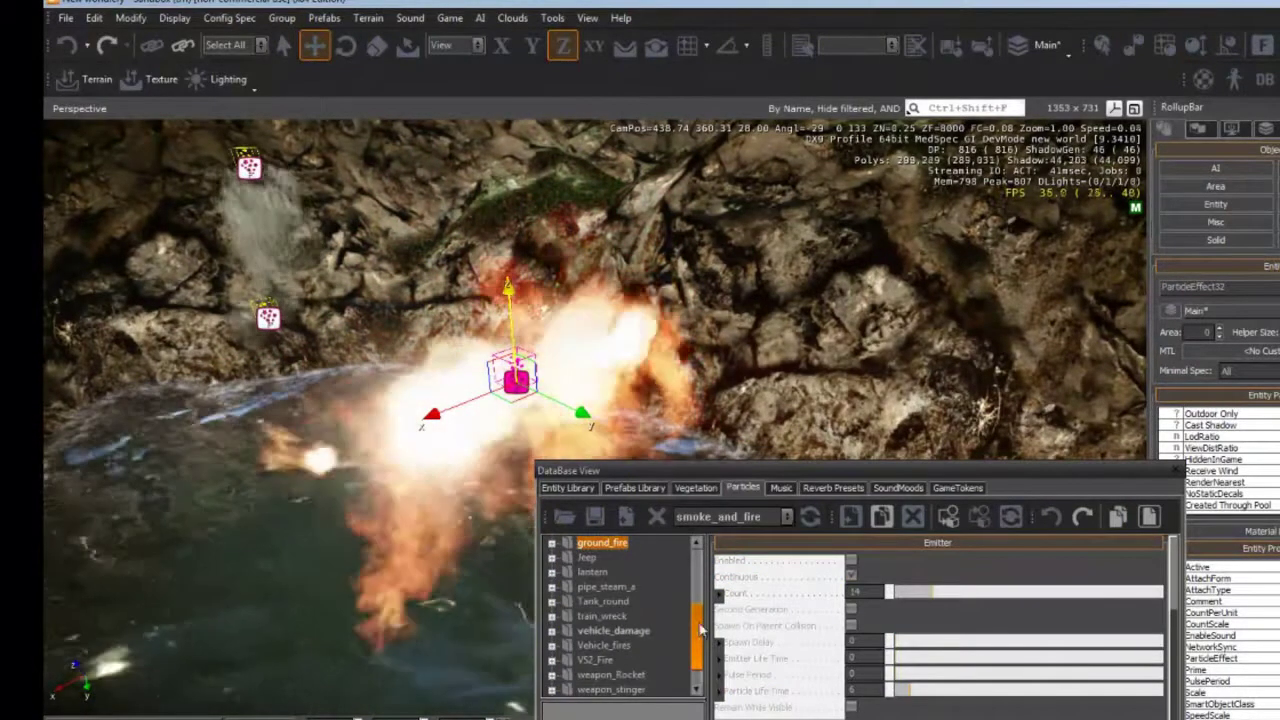
pyautogui.moveTo(699, 631); pyautogui.dragTo(700, 650)
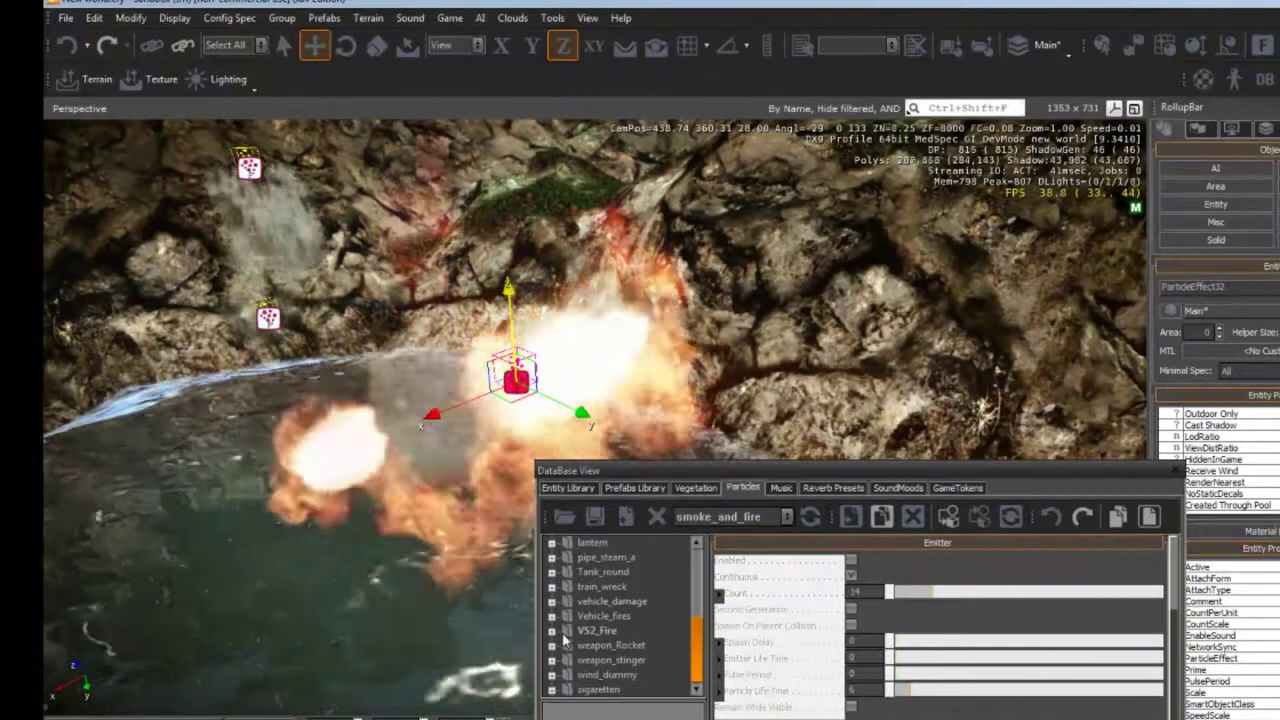
pyautogui.click(600, 646)
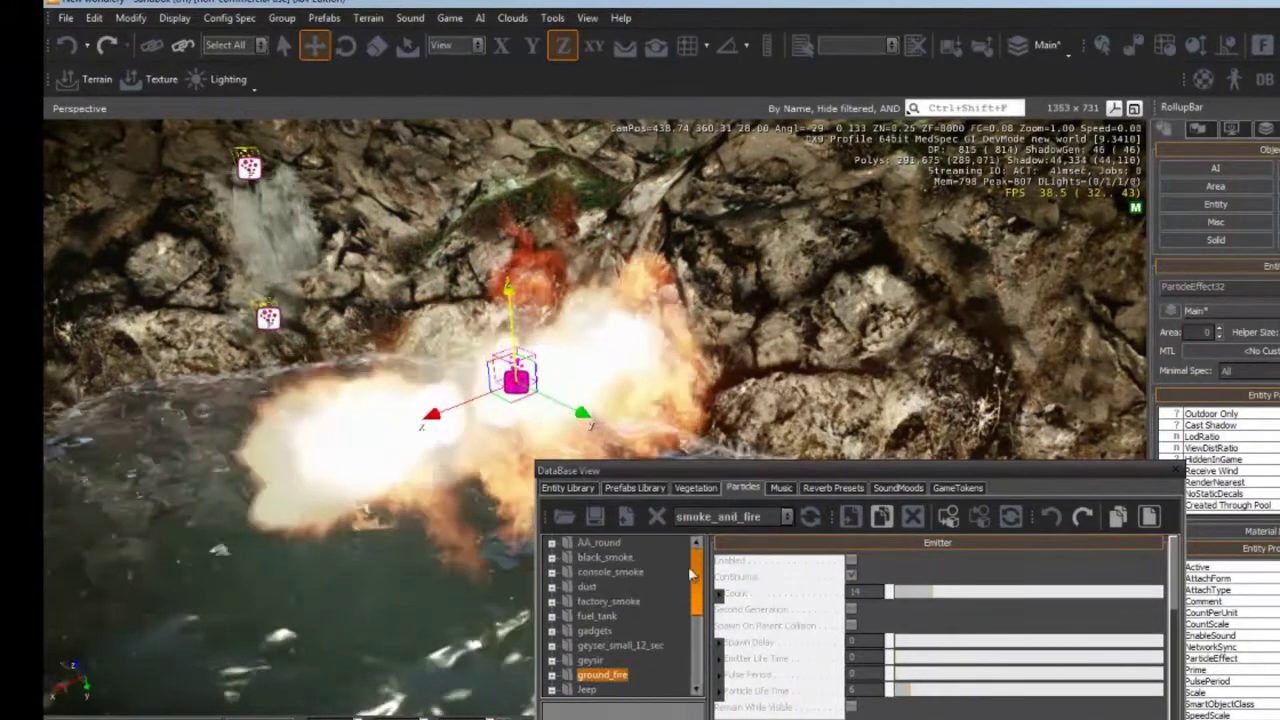
pyautogui.click(726, 519)
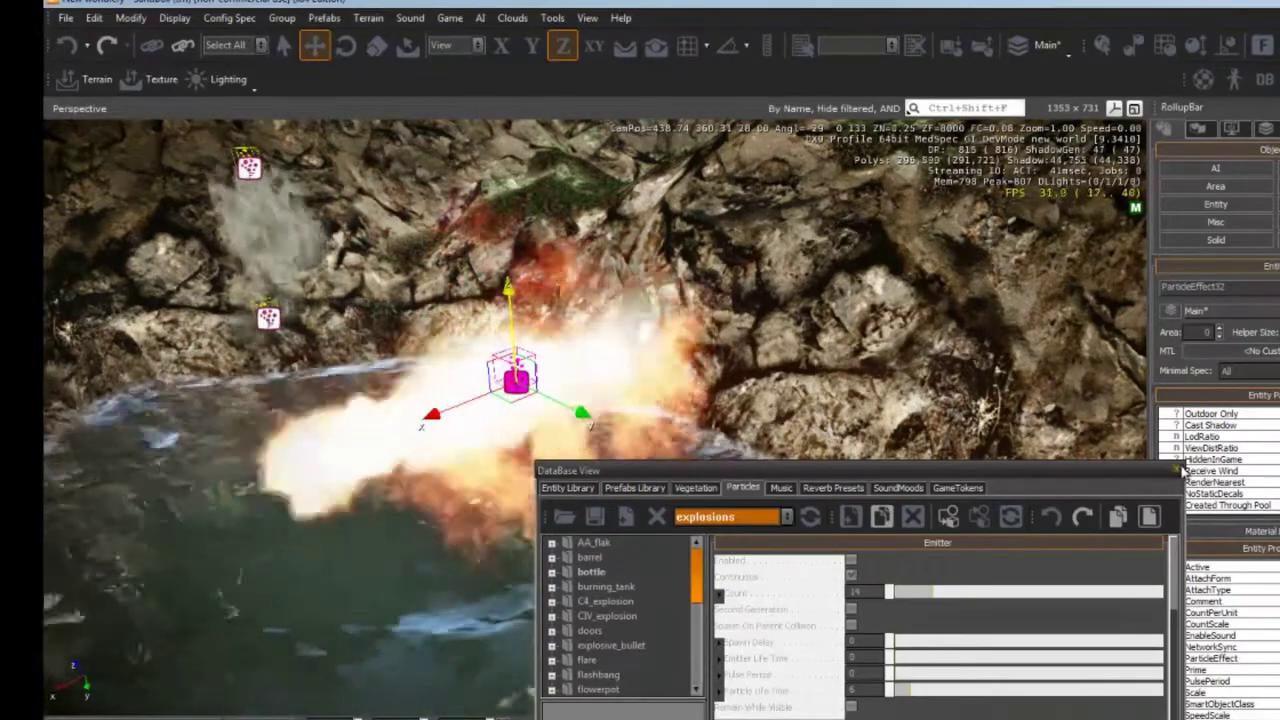
# - Close the Database View window and view the fire and waterfall together from farther back
pyautogui.click(1182, 470)
pyautogui.press('s')
pyautogui.moveTo(848, 396); pyautogui.dragTo(867, 416, button='right')
pyautogui.press('d')
pyautogui.press('d')
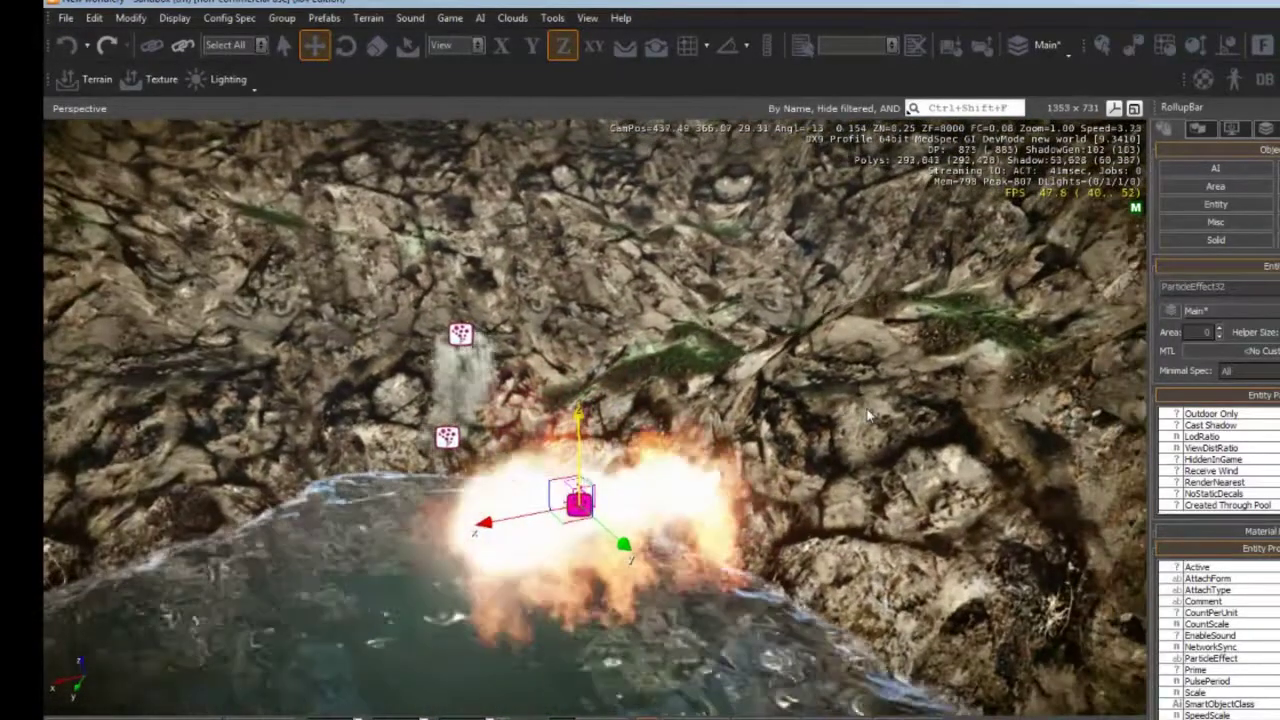
pyautogui.press('a')
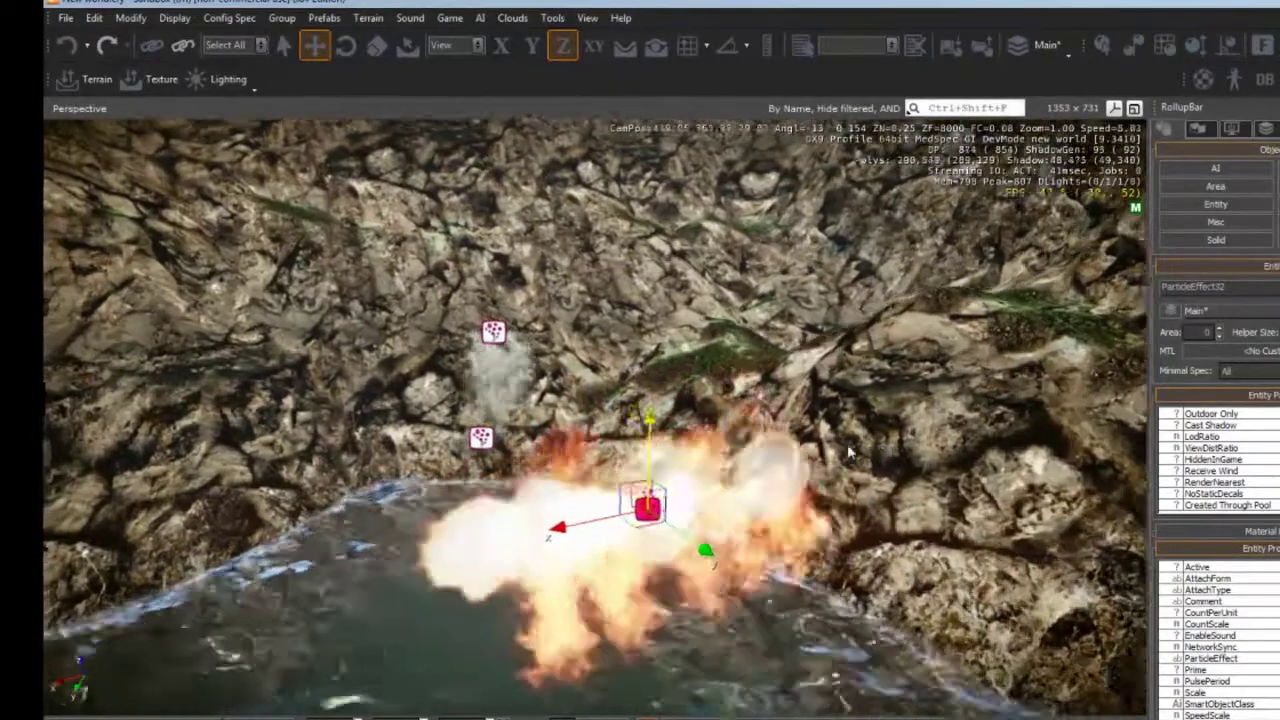